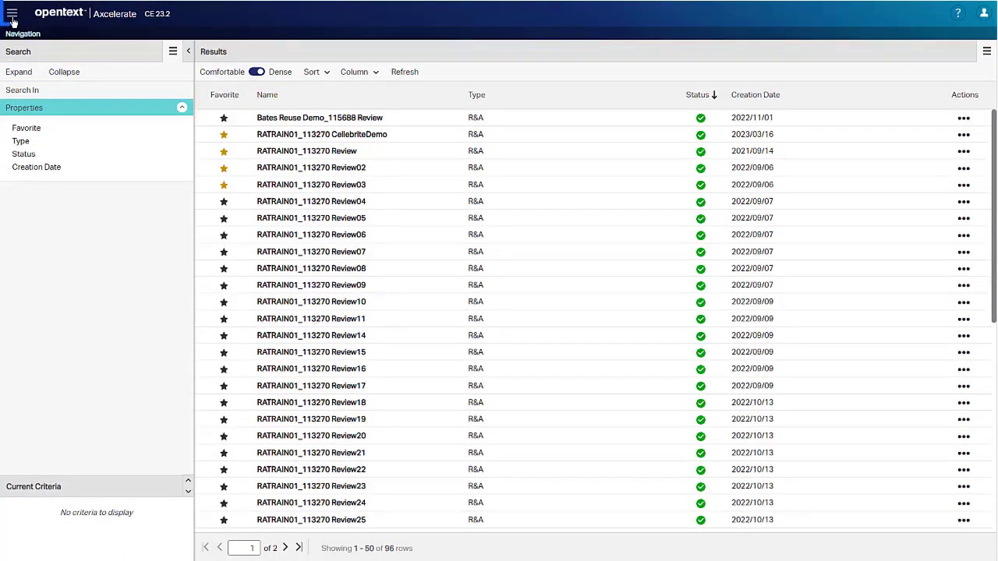
- Open the Portfolio Dashboard and scroll through its status charts down to the Details table
click(12, 20)
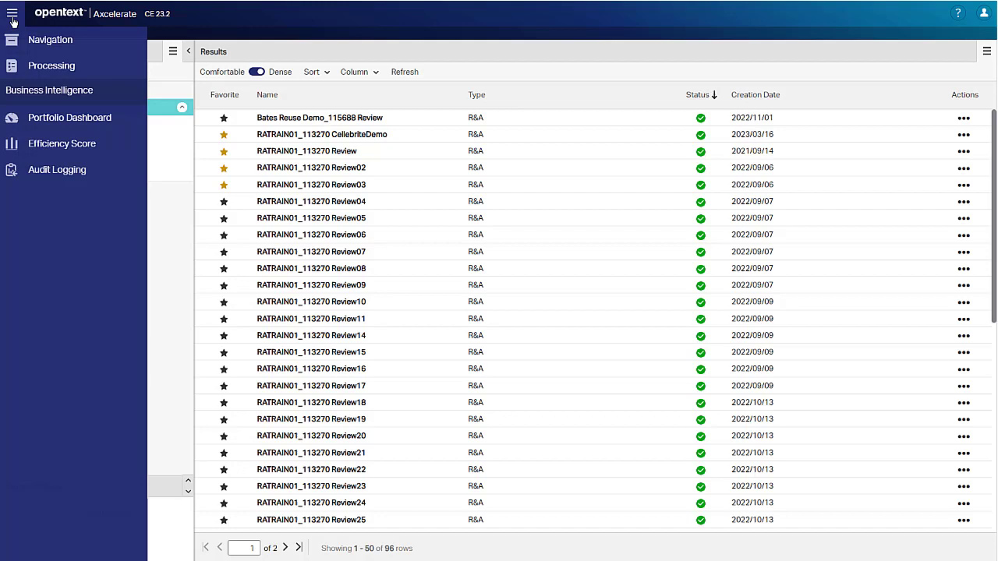
click(82, 127)
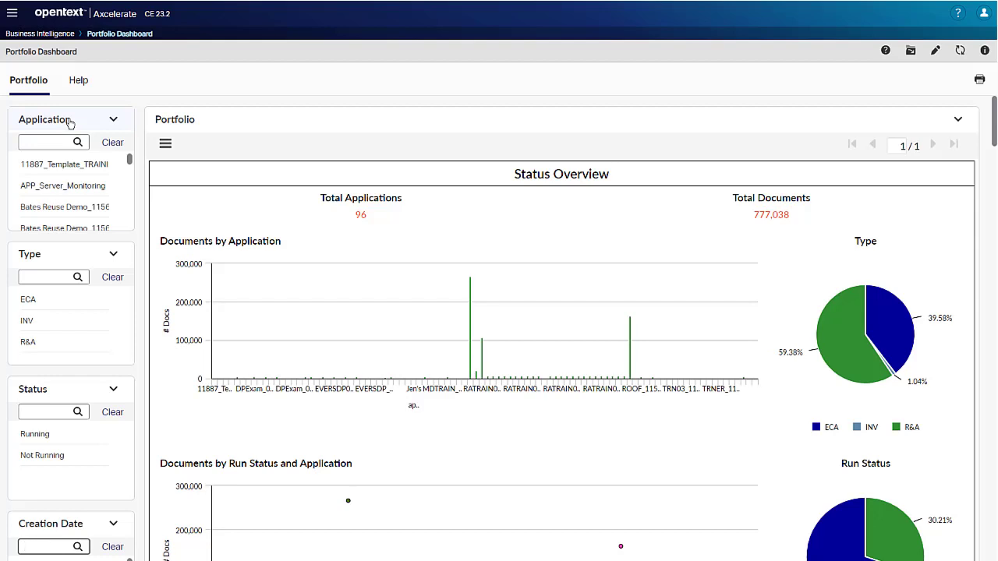
scroll(499, 312, down, 5)
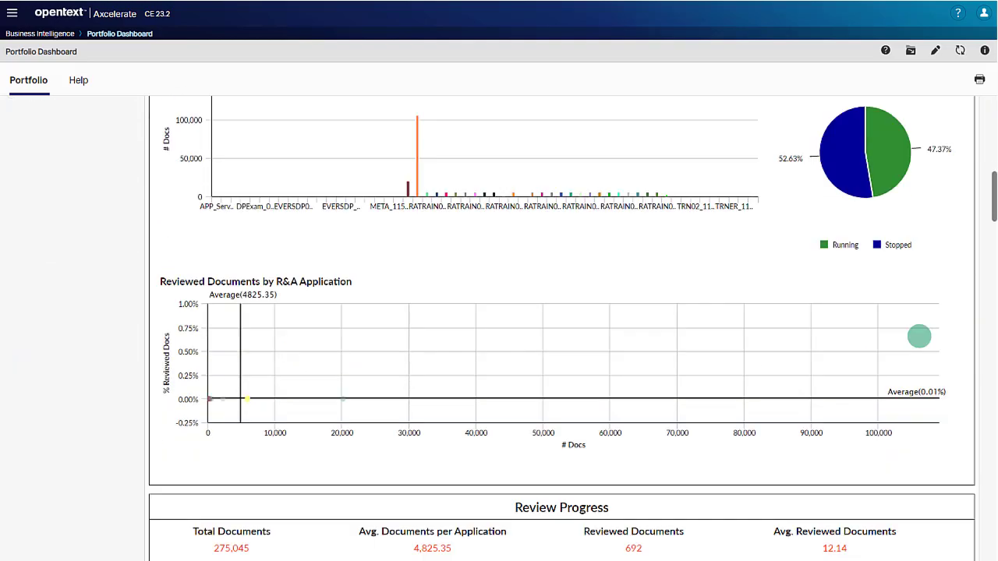
scroll(499, 312, down, 20)
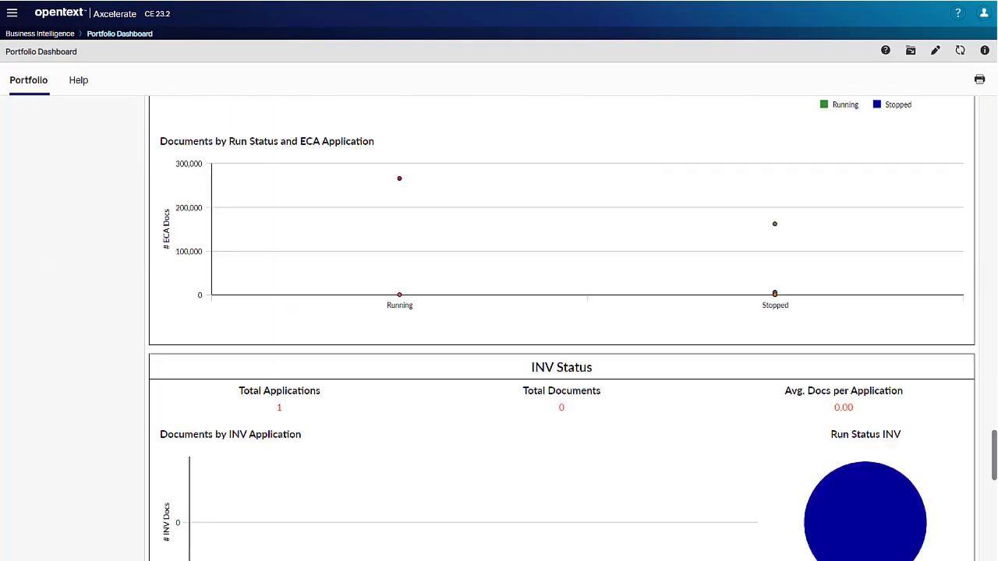
scroll(561, 328, down, 10)
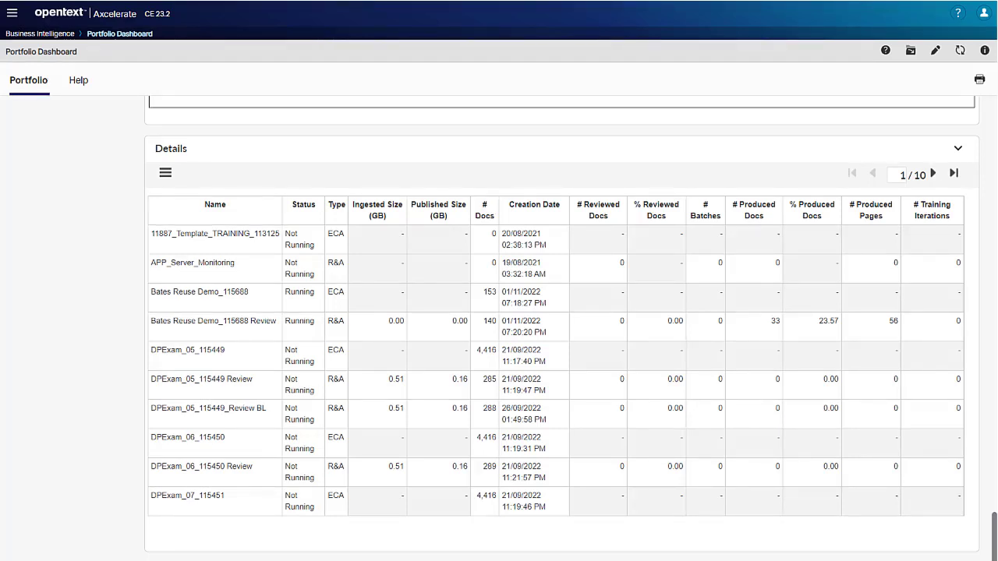
click(13, 13)
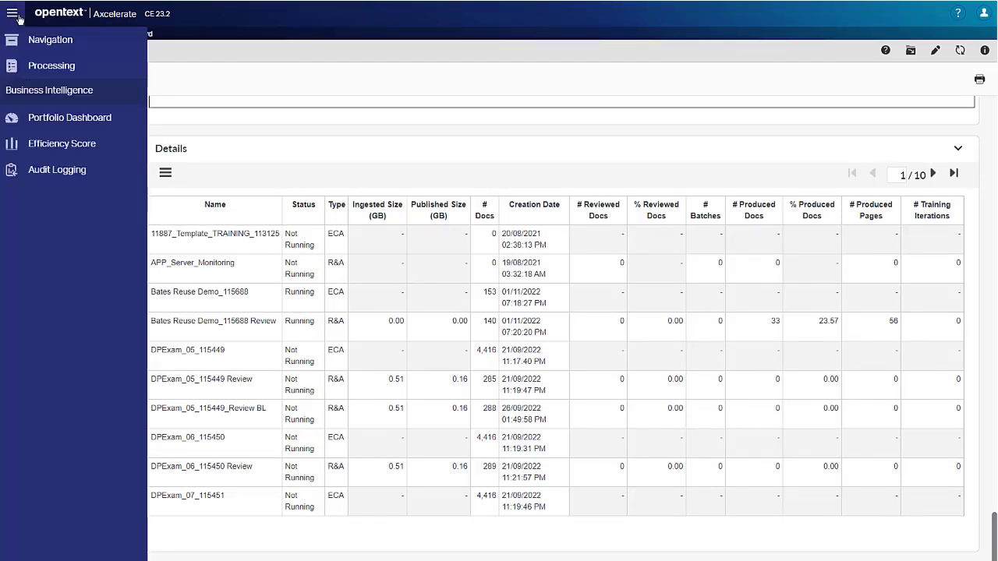
- Switch to the Efficiency Score dashboard with its Efficiency Overview and Data Reduction Summary
click(90, 145)
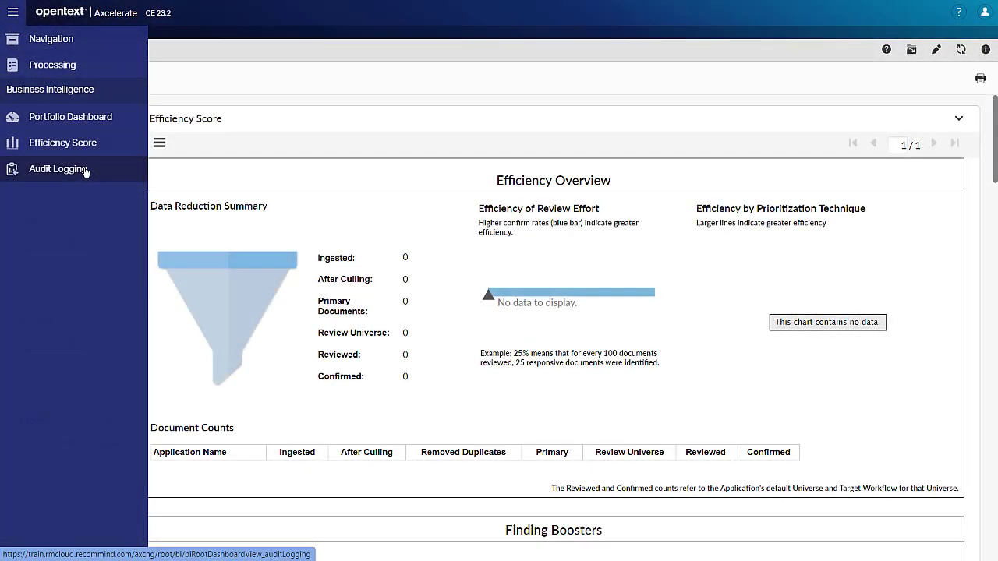
- Open the Audit Logging dashboard and scroll down through its contents
click(85, 171)
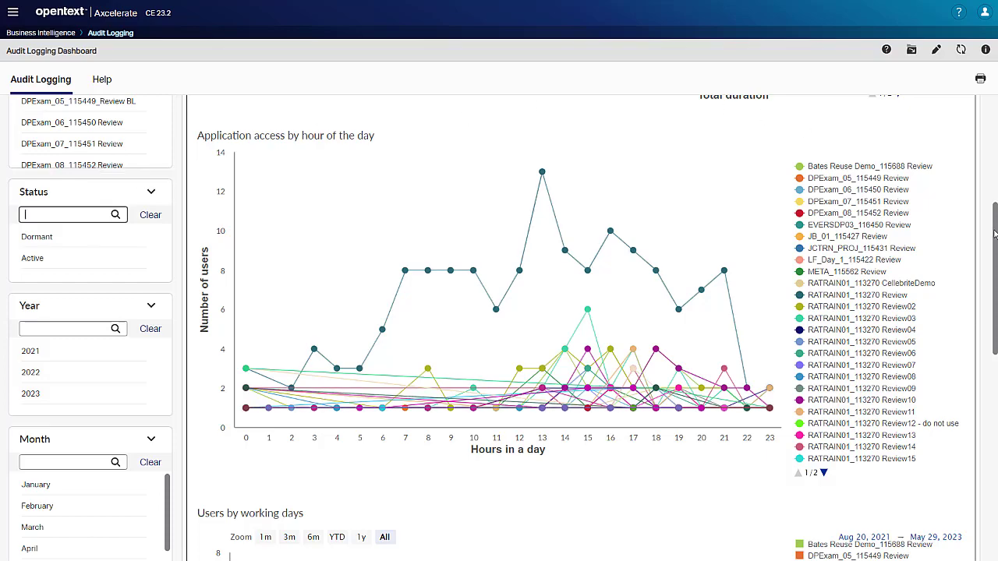
drag(994, 234, 994, 433)
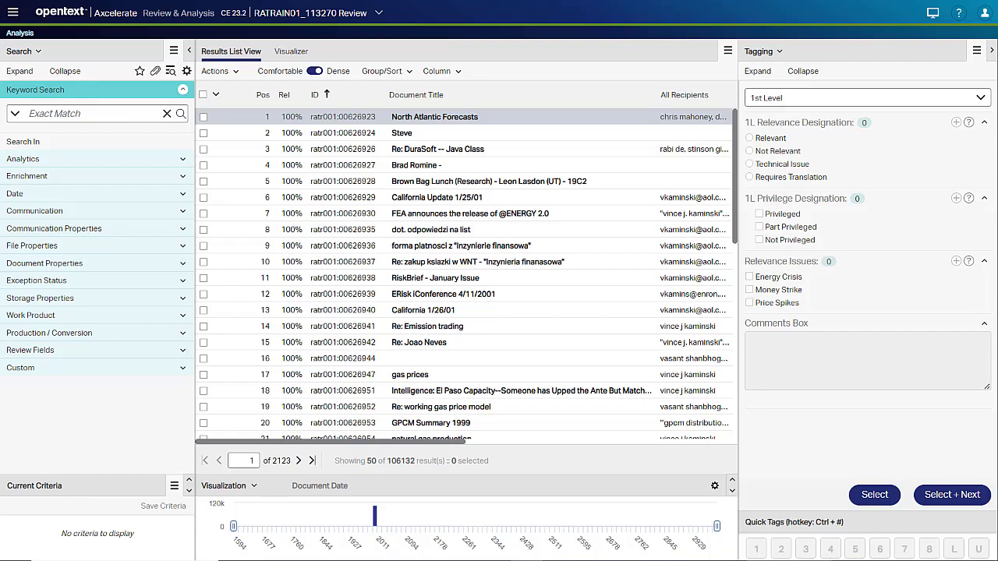
- Open Business Intelligence > Reviewer Progress and scroll through its Reviewer Tagging charts
click(13, 13)
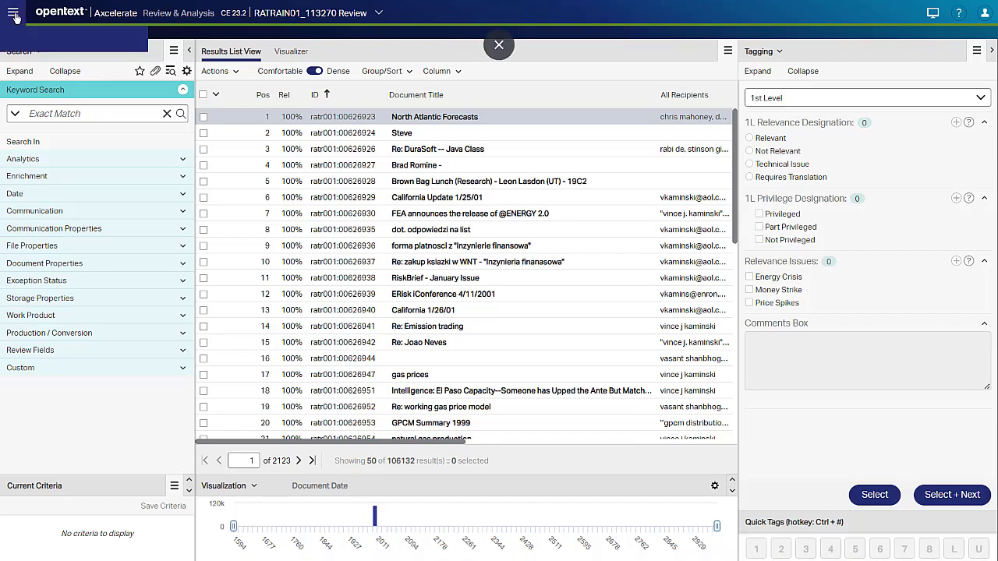
scroll(113, 388, down, 2)
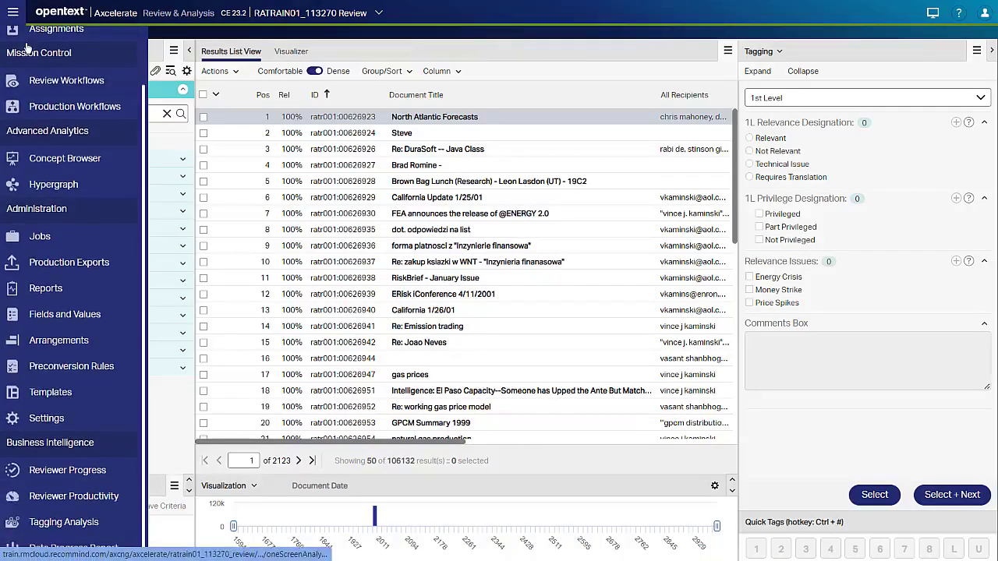
click(96, 472)
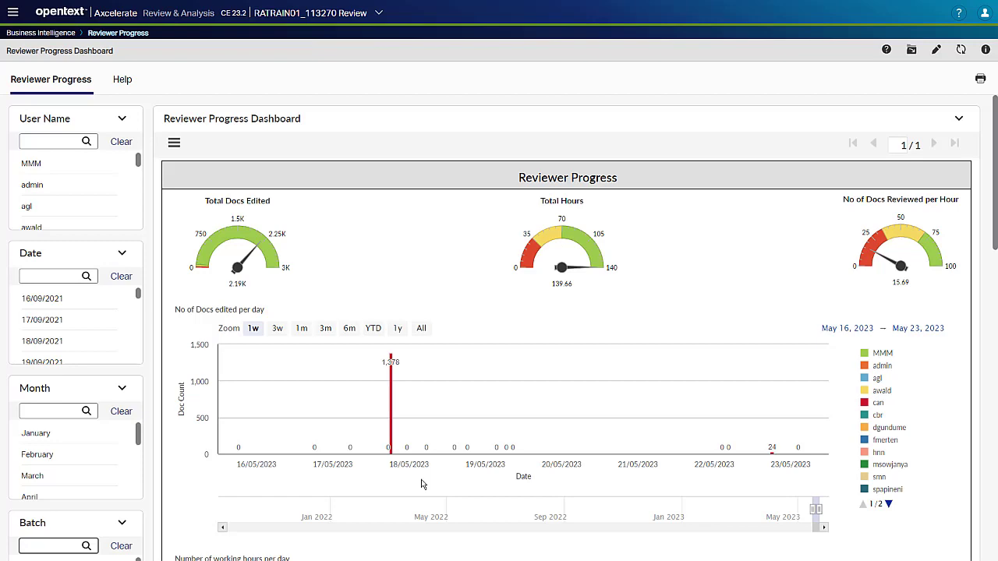
scroll(598, 468, down, 5)
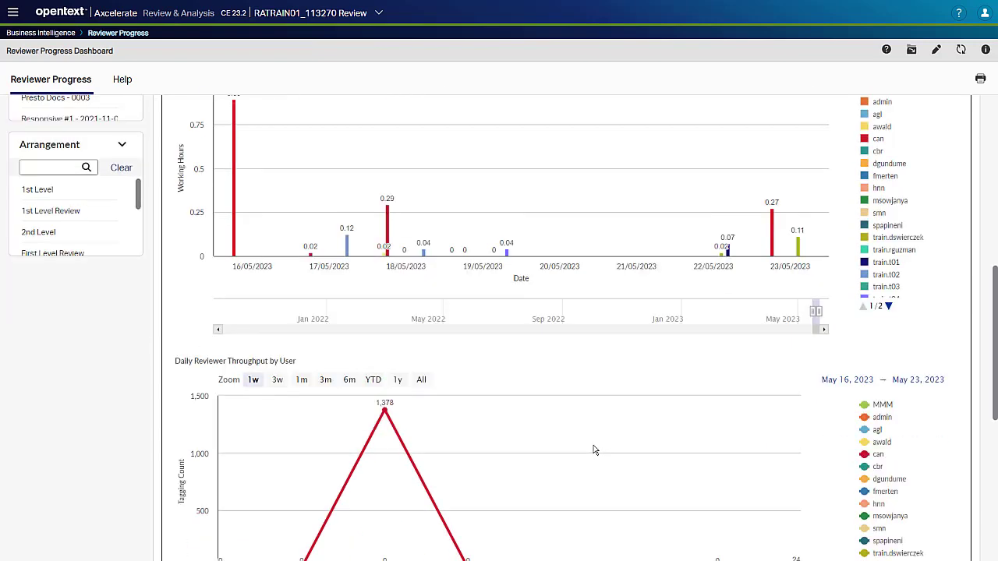
scroll(594, 451, down, 5)
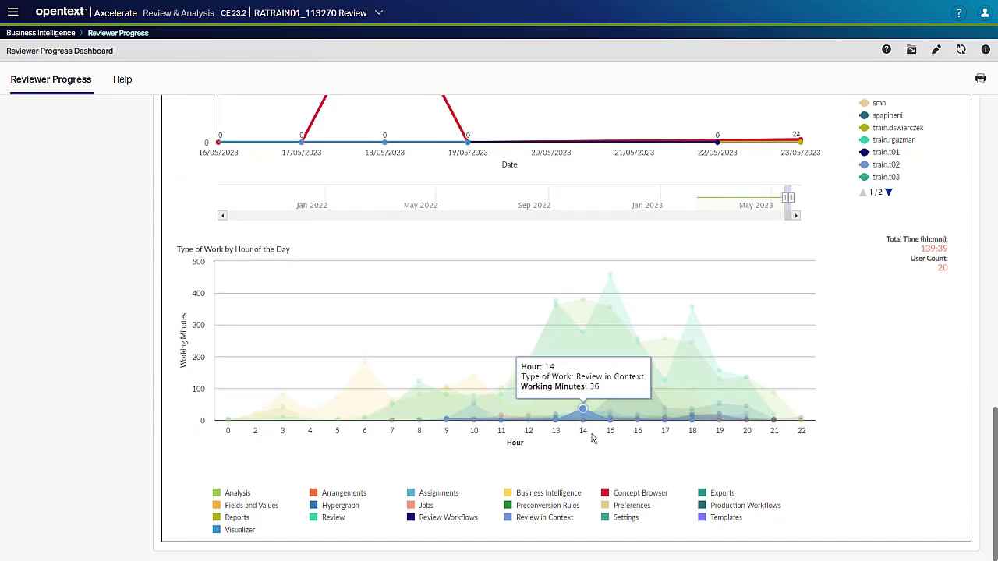
scroll(592, 438, up, 10)
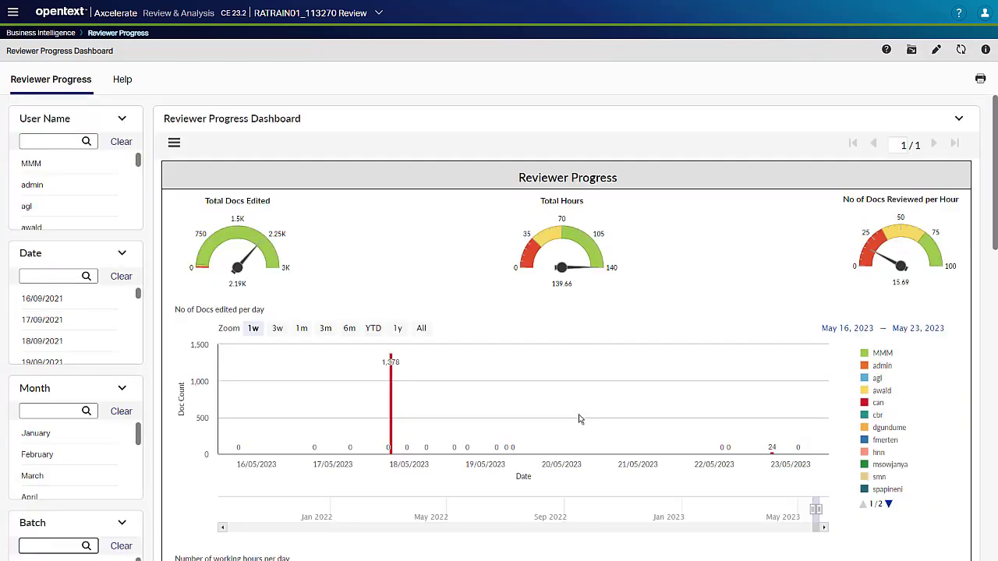
click(13, 13)
scroll(112, 442, down, 1)
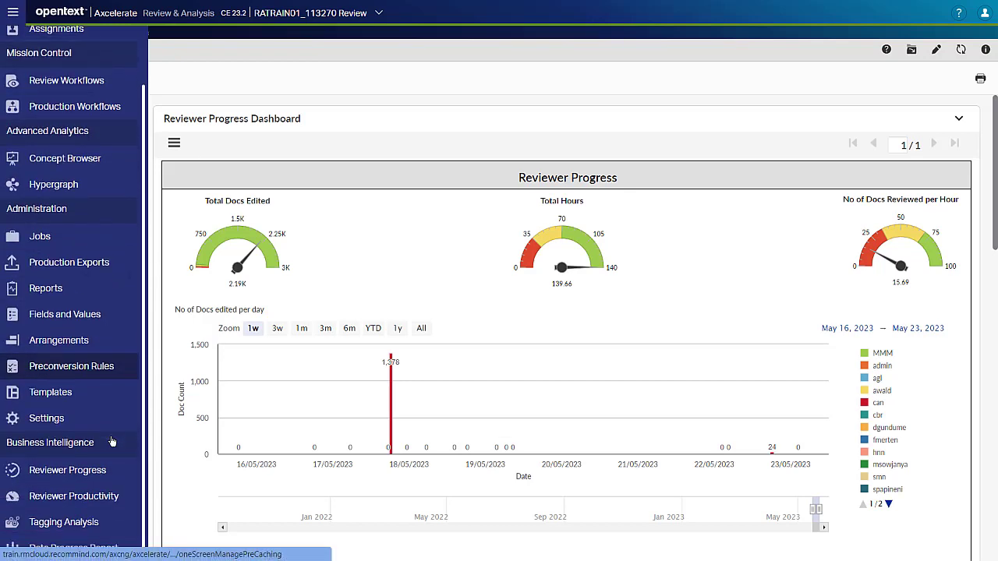
- Open Reviewer Productivity and scroll down to the Tagging Values and Documents Reviewed by Reviewer tables
click(113, 499)
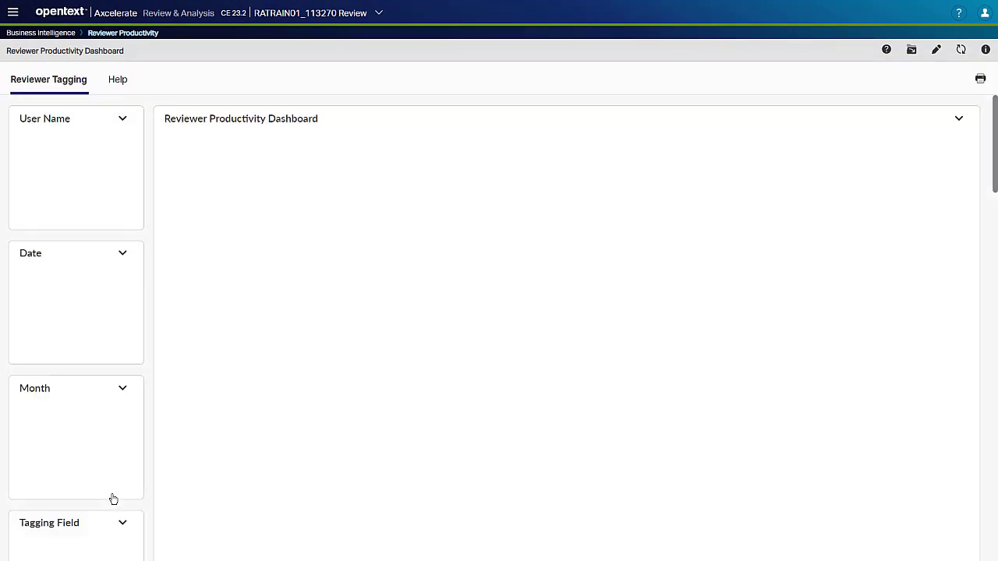
scroll(113, 499, down, 5)
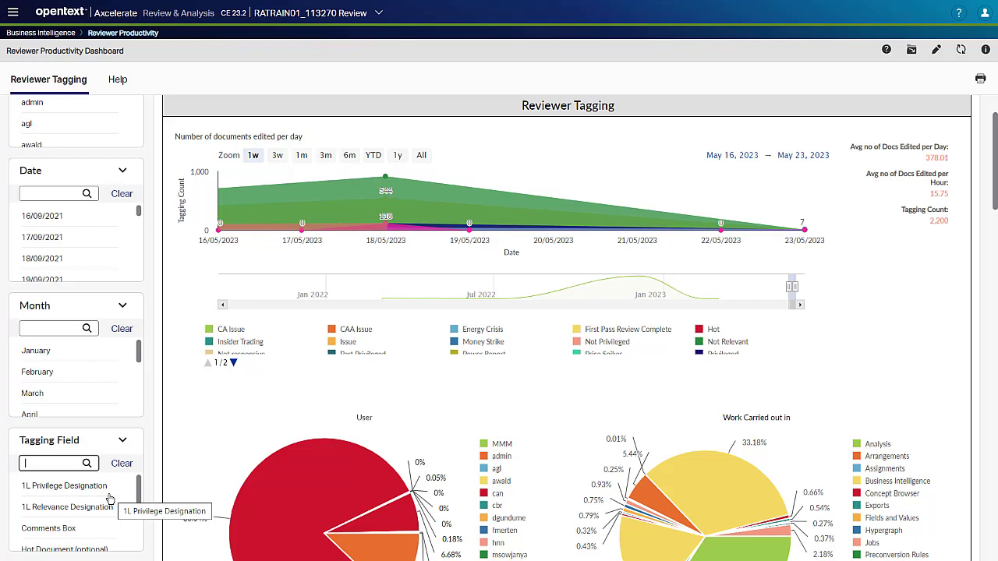
scroll(113, 499, down, 3)
scroll(299, 477, down, 1)
scroll(897, 480, down, 6)
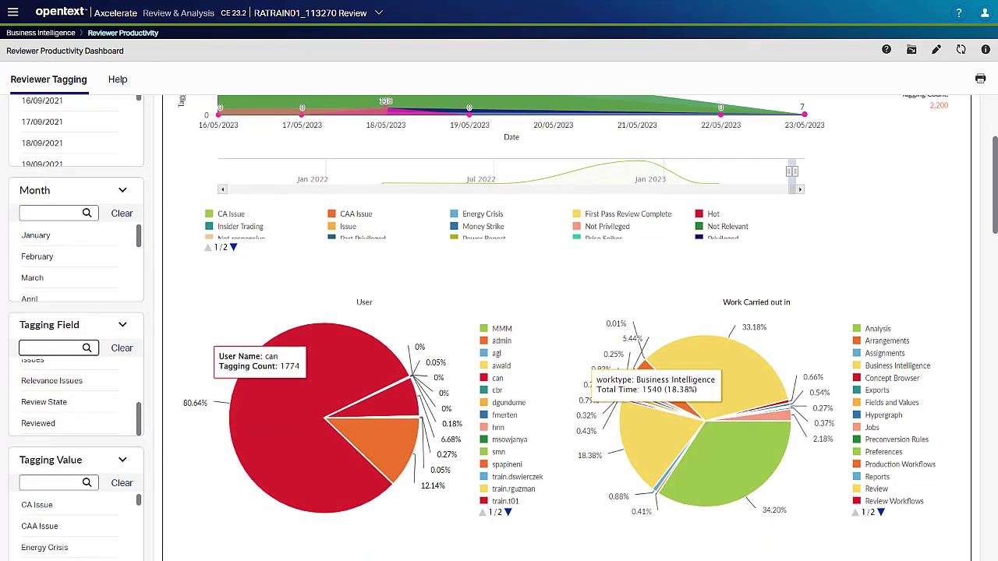
scroll(897, 480, down, 15)
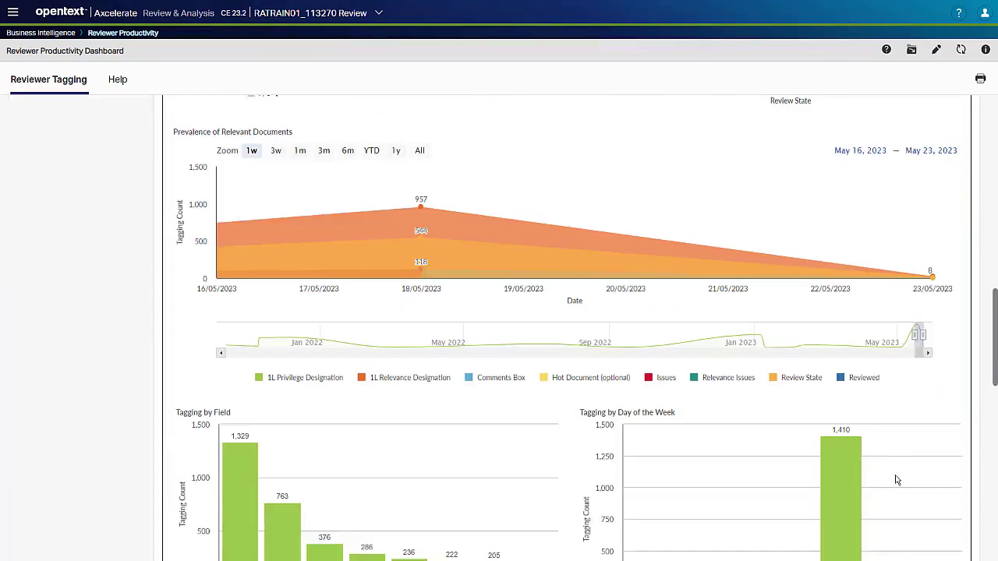
scroll(897, 480, down, 2)
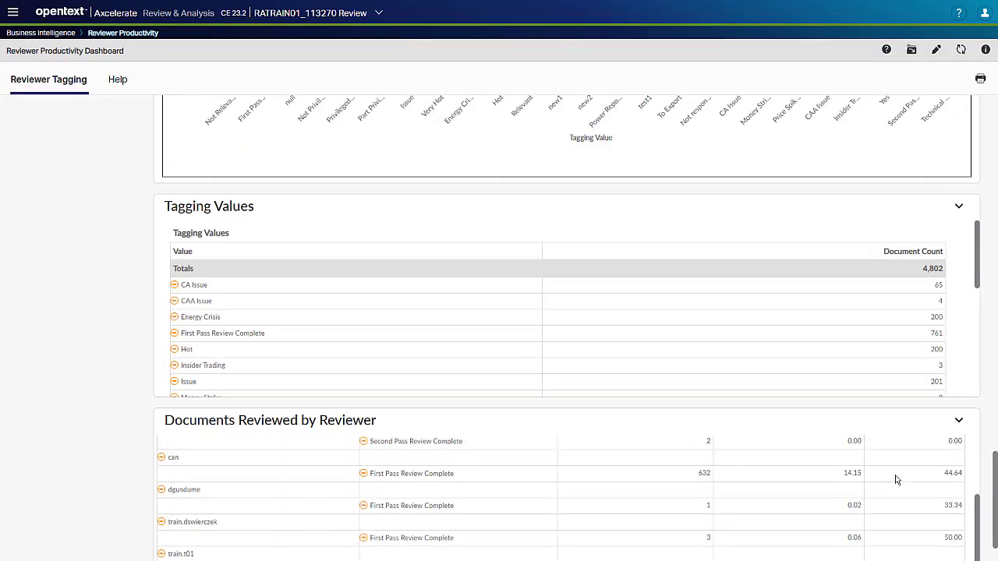
- Open the Tagging Analysis dashboard showing 2,191 taggings and action types by reviewer
click(13, 14)
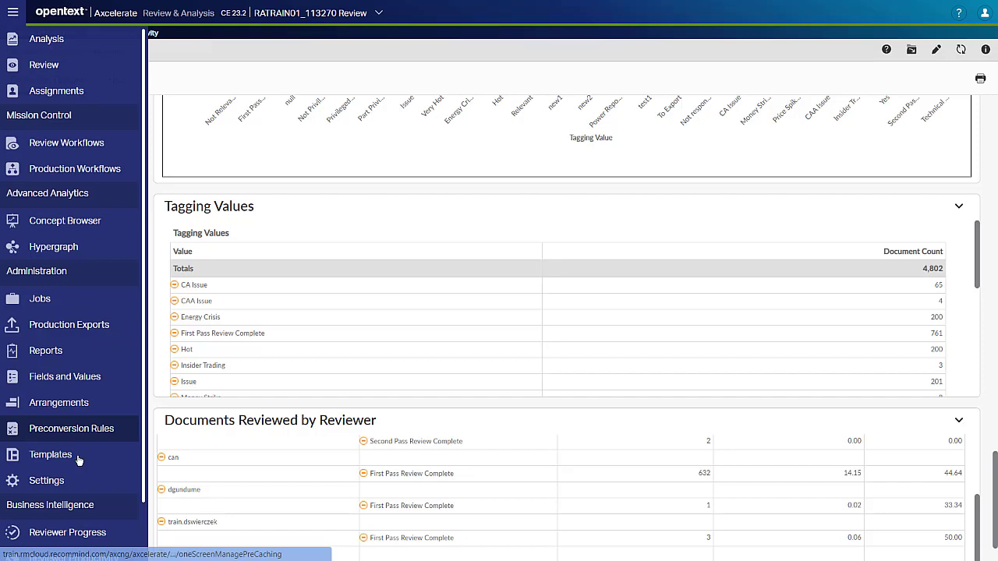
scroll(79, 503, down, 2)
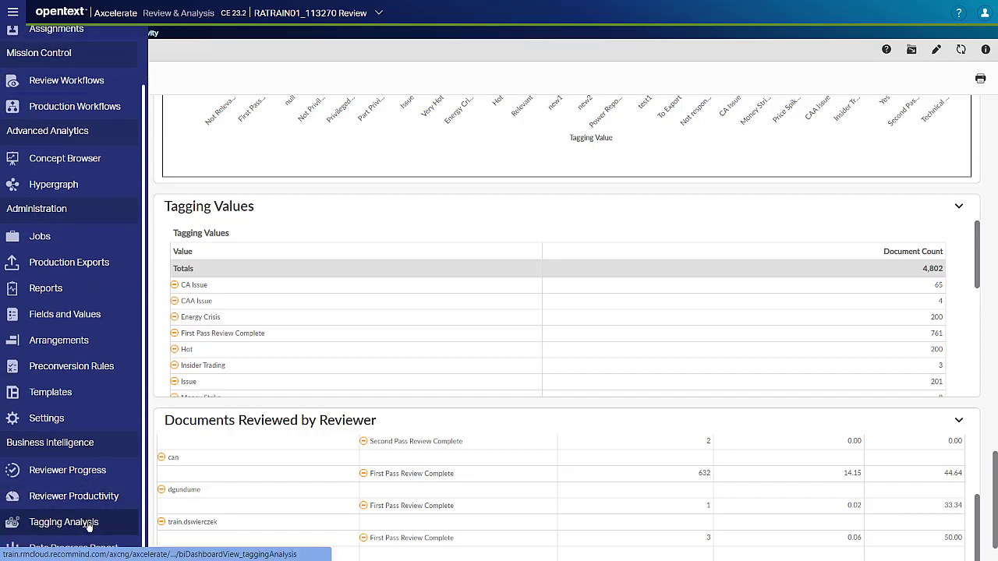
click(64, 522)
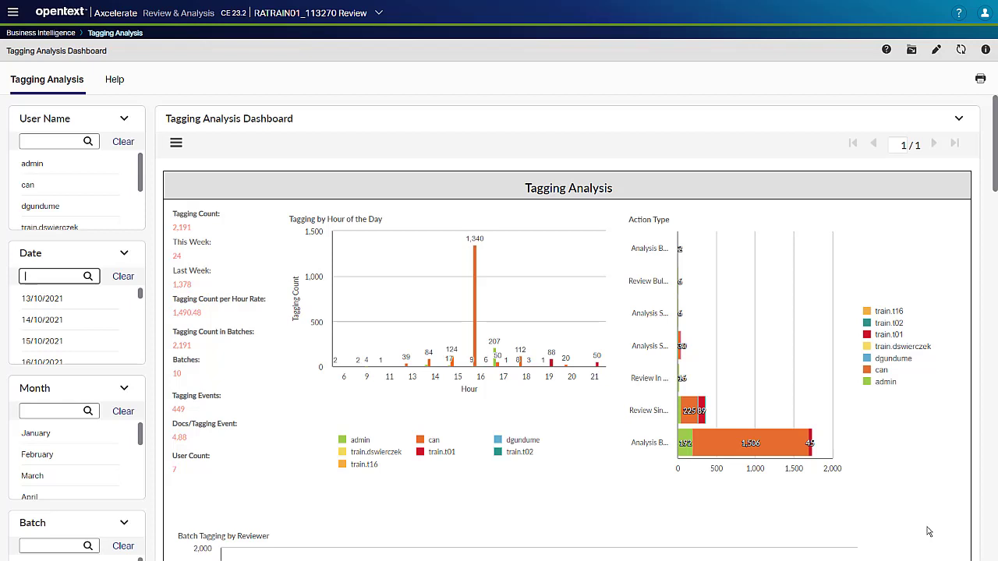
- Go back to the Reviewer Progress dashboard showing 2.19K docs edited over 139.66 hours
click(12, 13)
scroll(33, 466, down, 1)
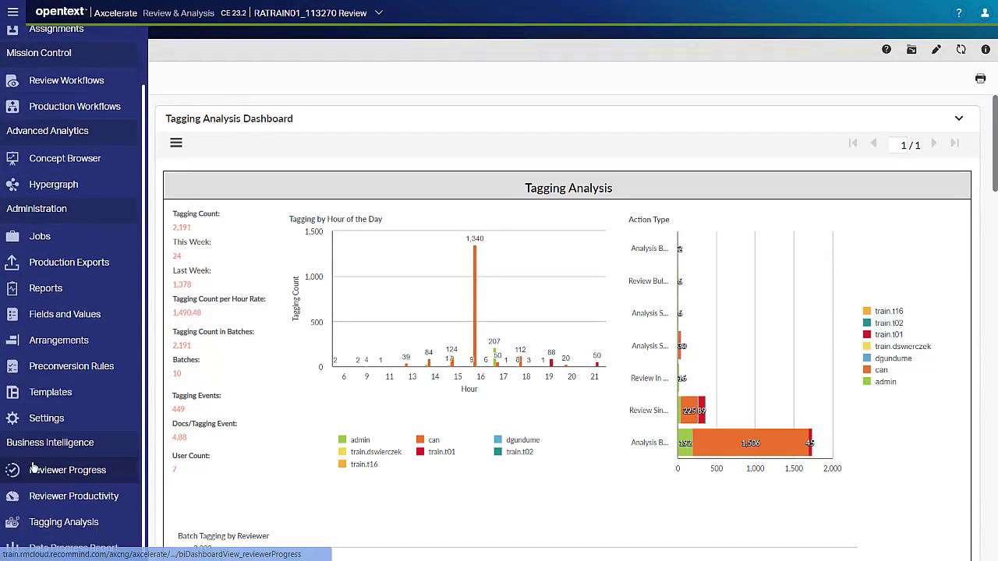
click(78, 551)
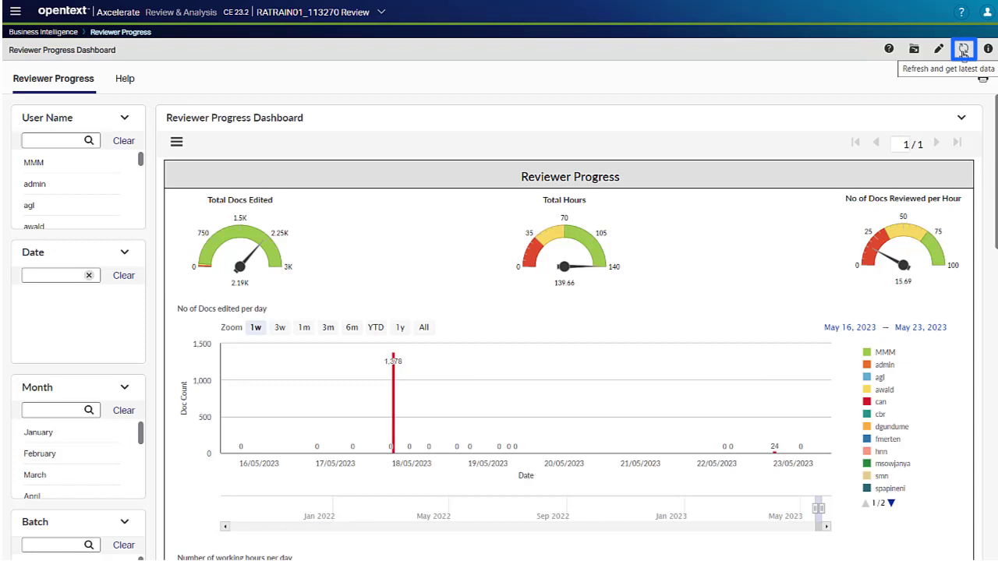
- Refresh the Reviewer Progress dashboard with the latest data, now covering May 17–24, 2023
click(964, 53)
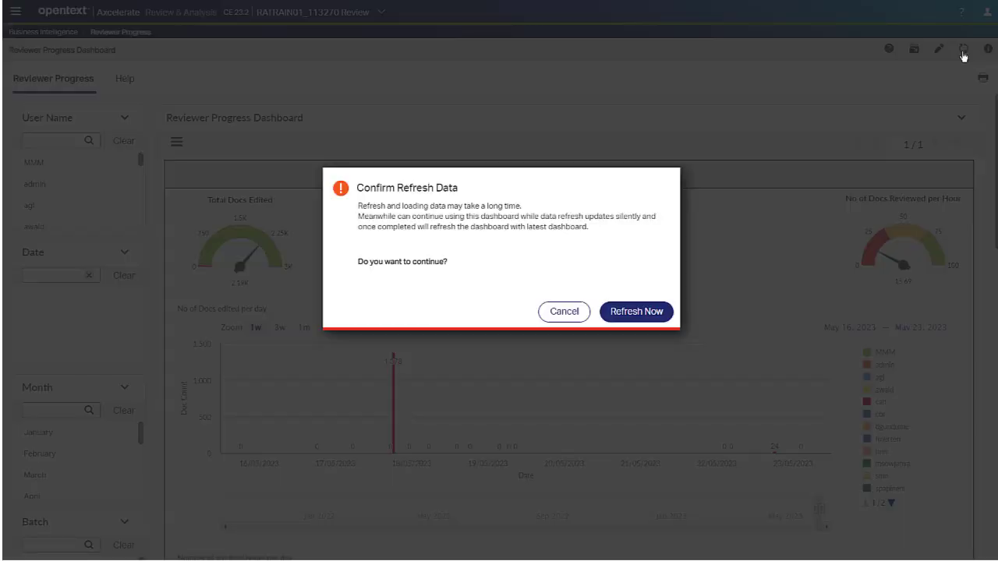
click(652, 317)
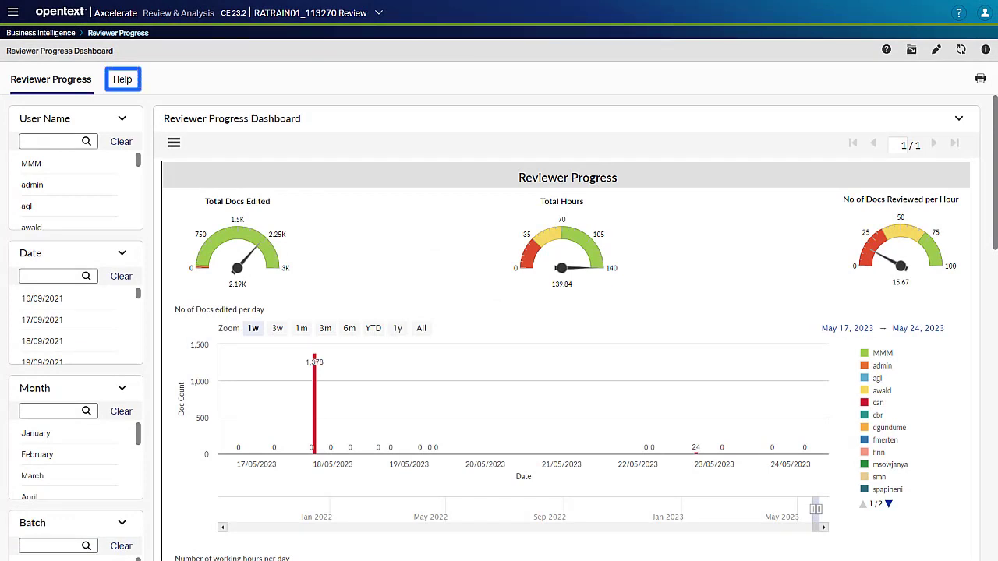
- View the Reviewer Progress dashboard's help page, then return to its charts
click(121, 81)
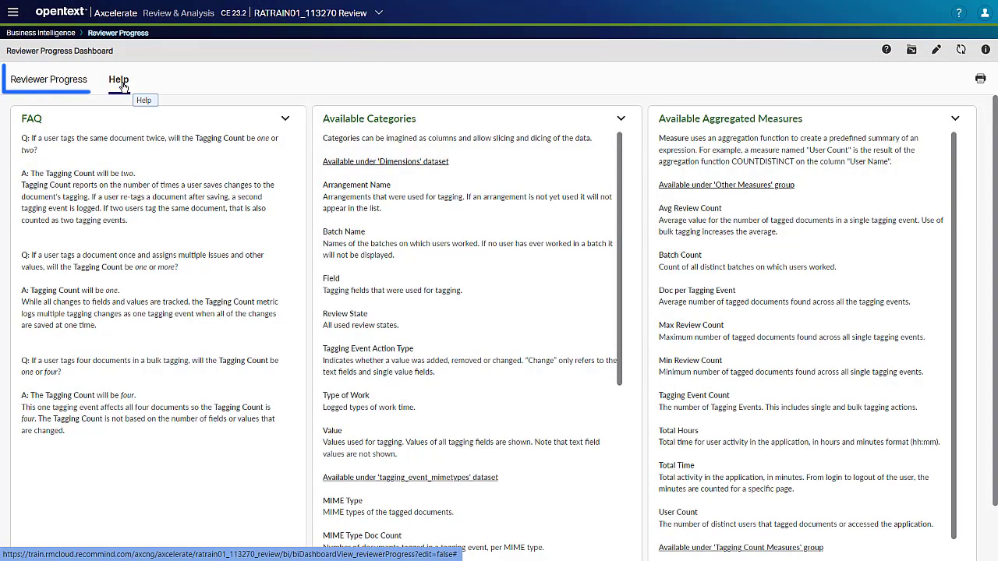
click(70, 85)
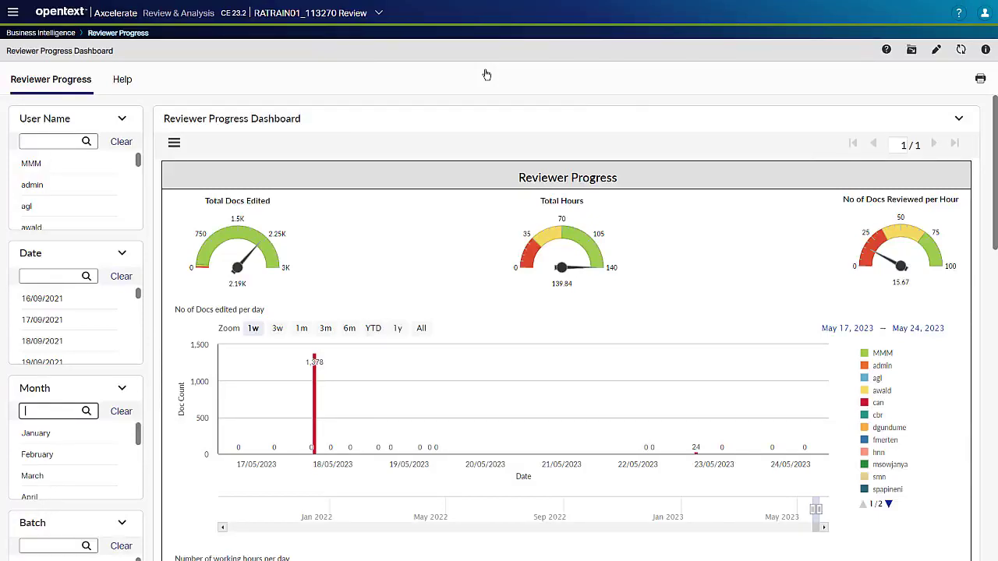
click(39, 189)
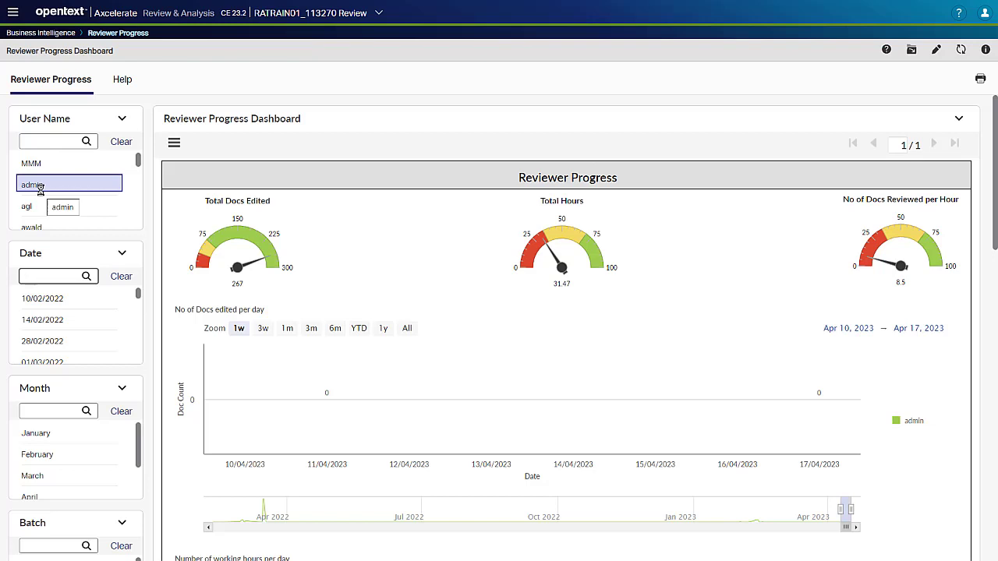
click(30, 206)
key(ctrl+minus)
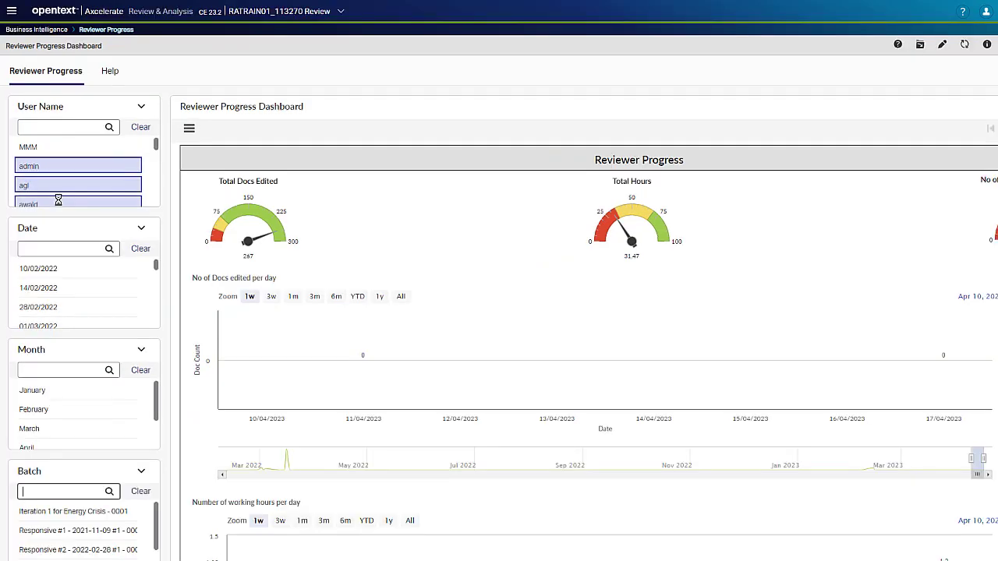
scroll(78, 221, down, 1)
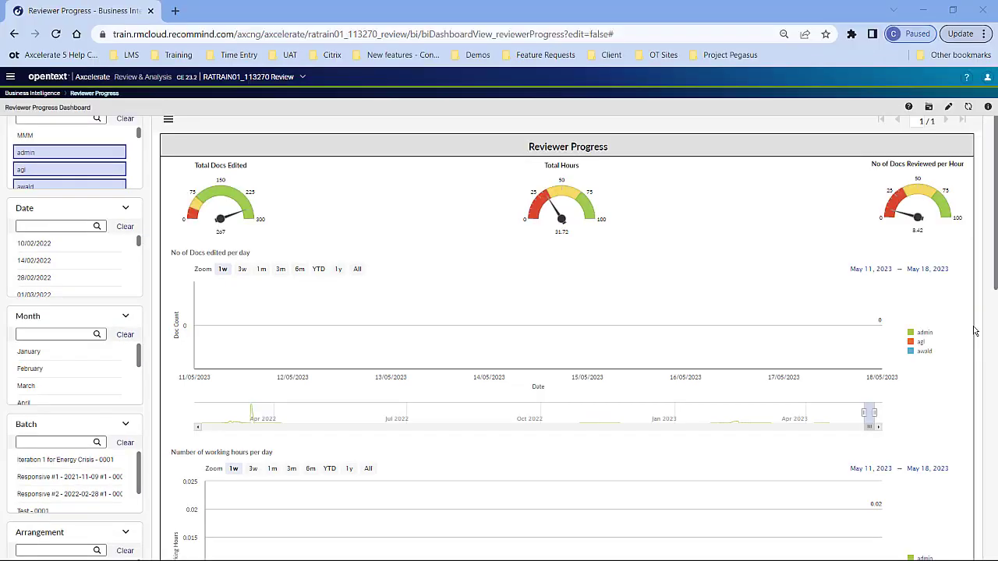
- Filter to dates 10/02/2022–18/05/2023, excluding 11/04/2023 and 17/04/2023, and to Month March
click(45, 243)
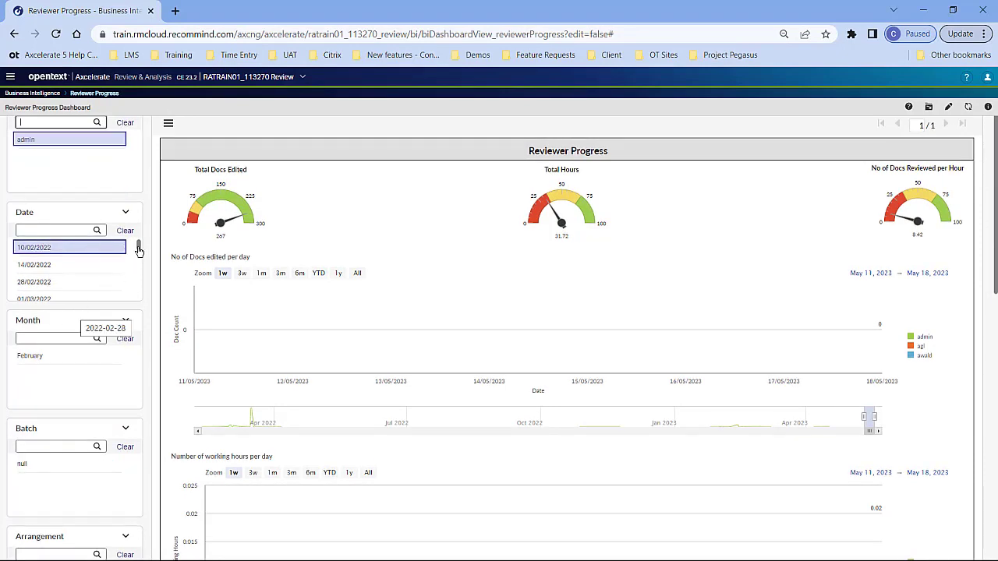
drag(138, 246, 135, 312)
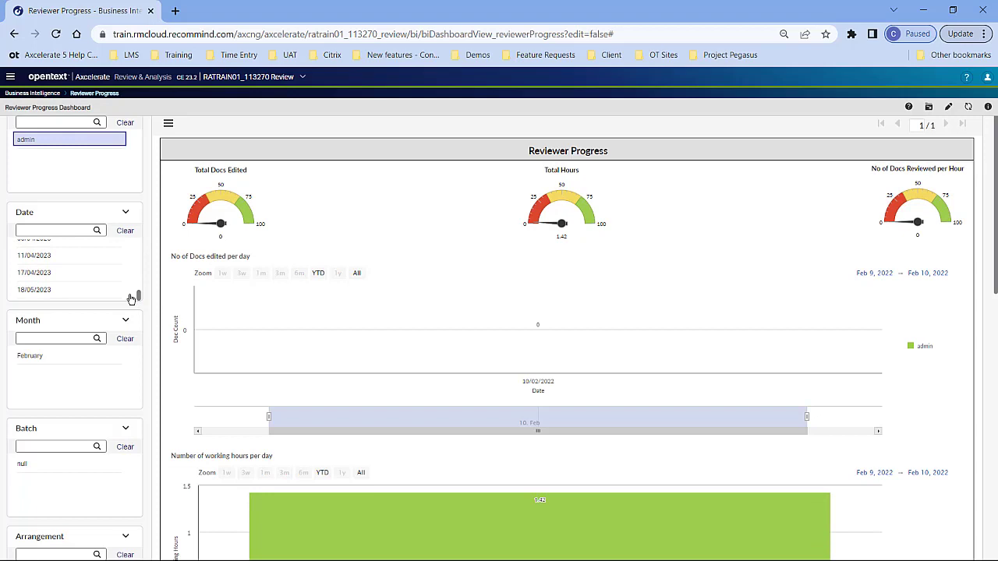
shift+click(99, 289)
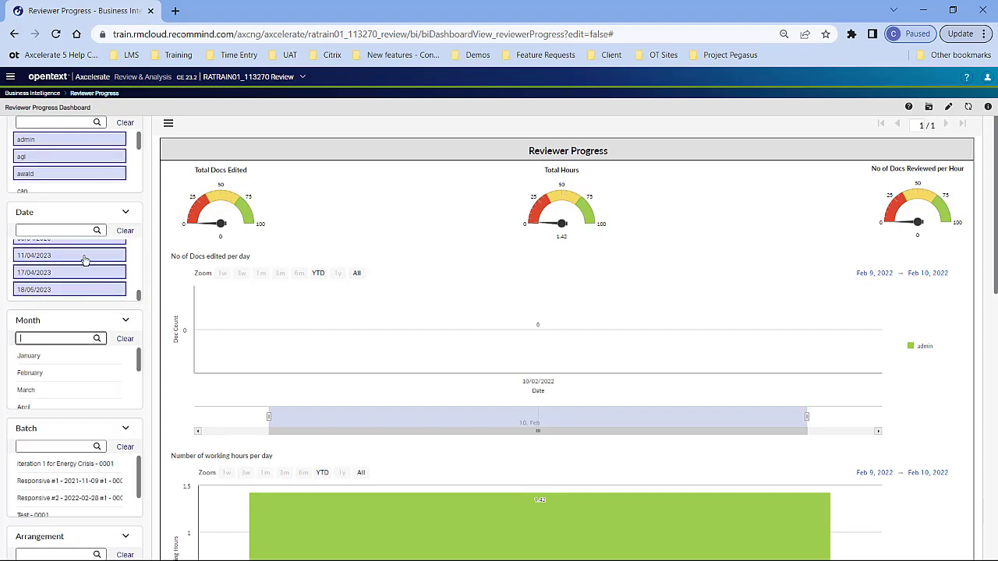
ctrl+click(84, 257)
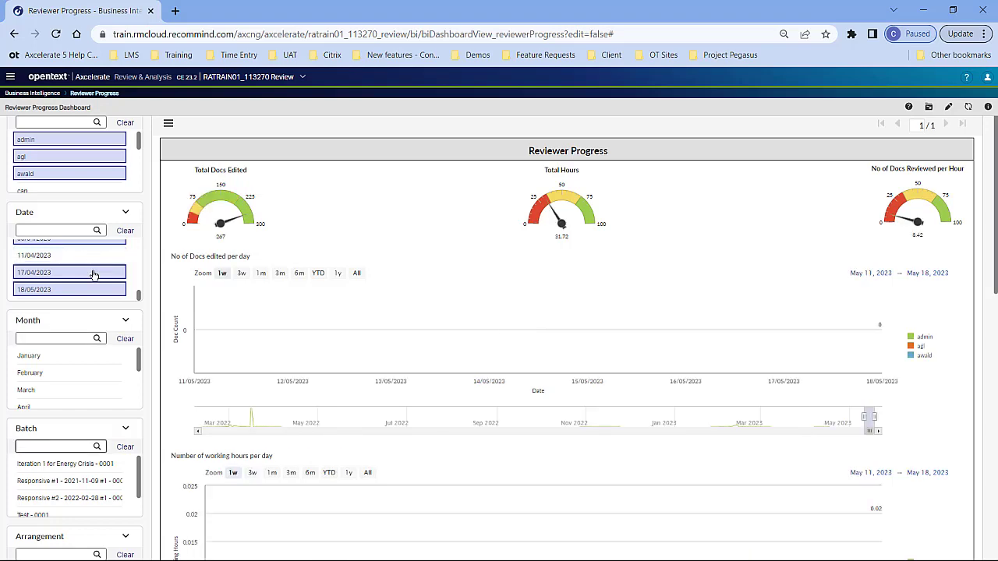
ctrl+click(92, 272)
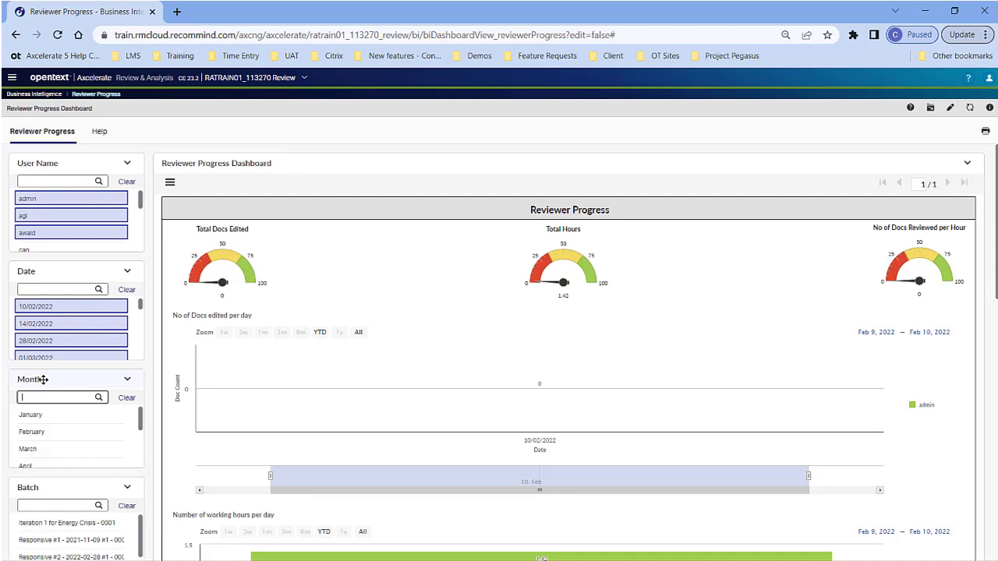
text(March)
click(29, 415)
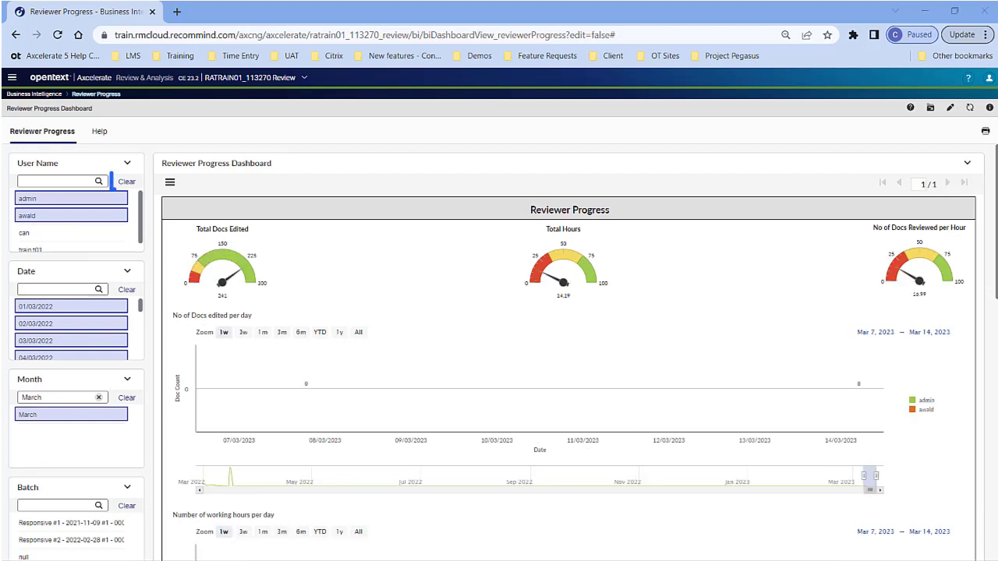
- Clear the User Name selections so March figures cover all reviewers (16.47 hours)
click(127, 182)
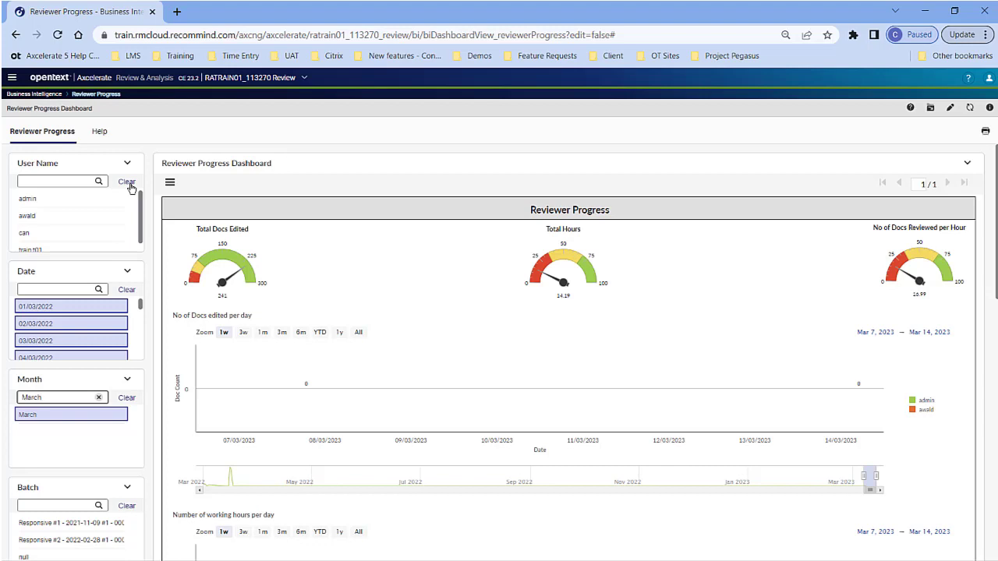
click(81, 131)
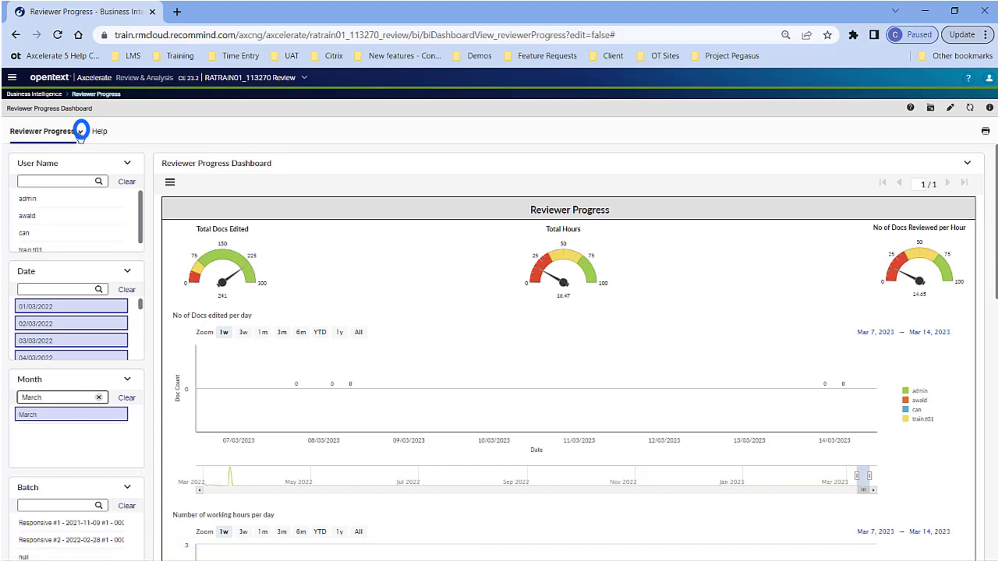
- Bookmark the tab selections as 'Training Bookmark' with description 'This is an optional description'
click(81, 134)
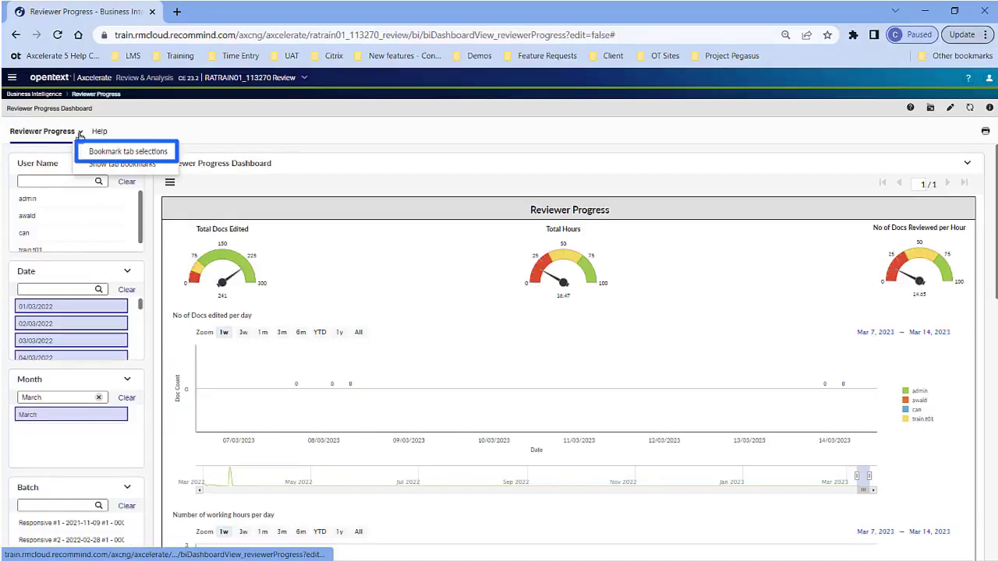
click(105, 154)
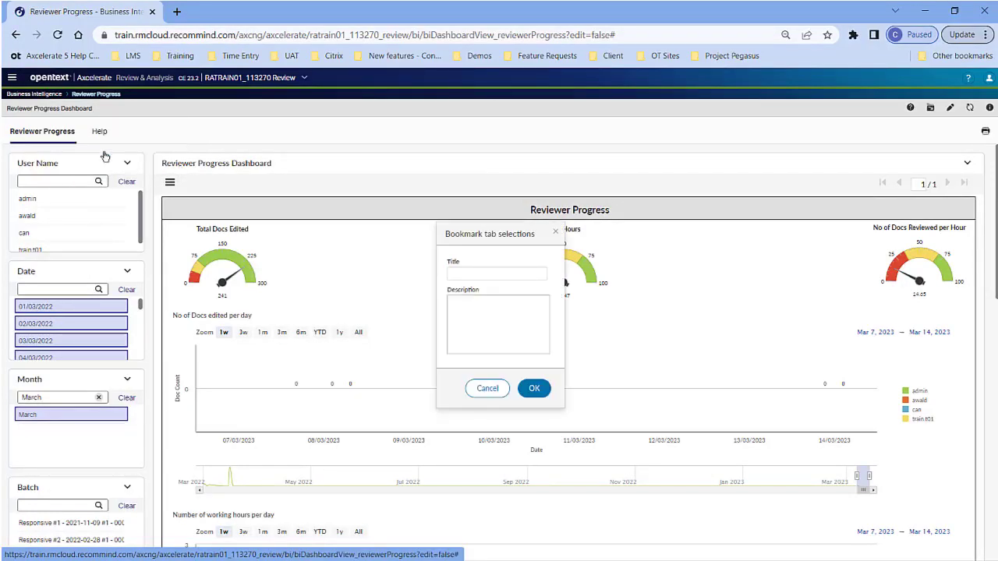
click(477, 273)
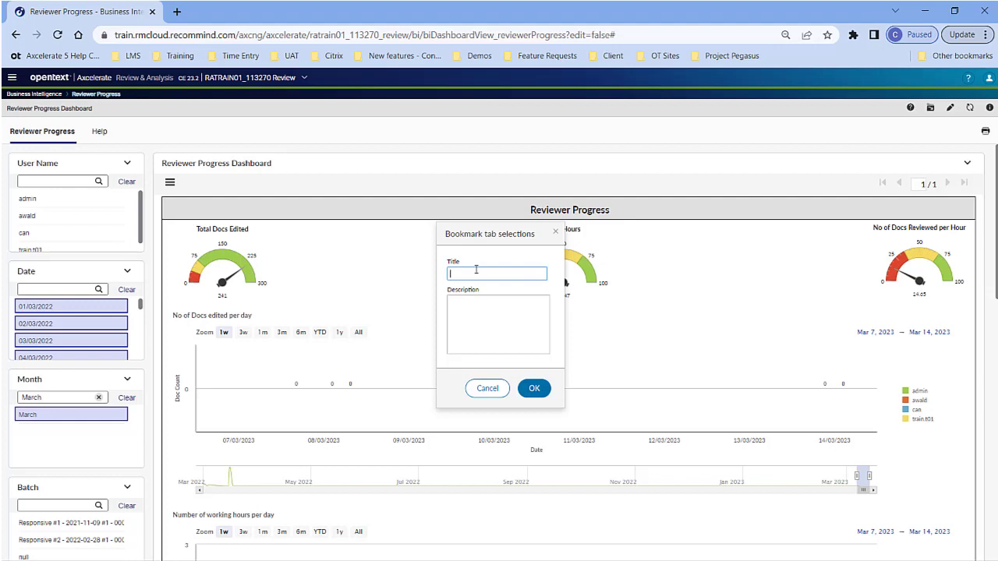
text(Training Bookmark)
key(Tab)
text(This is an optional description)
click(534, 391)
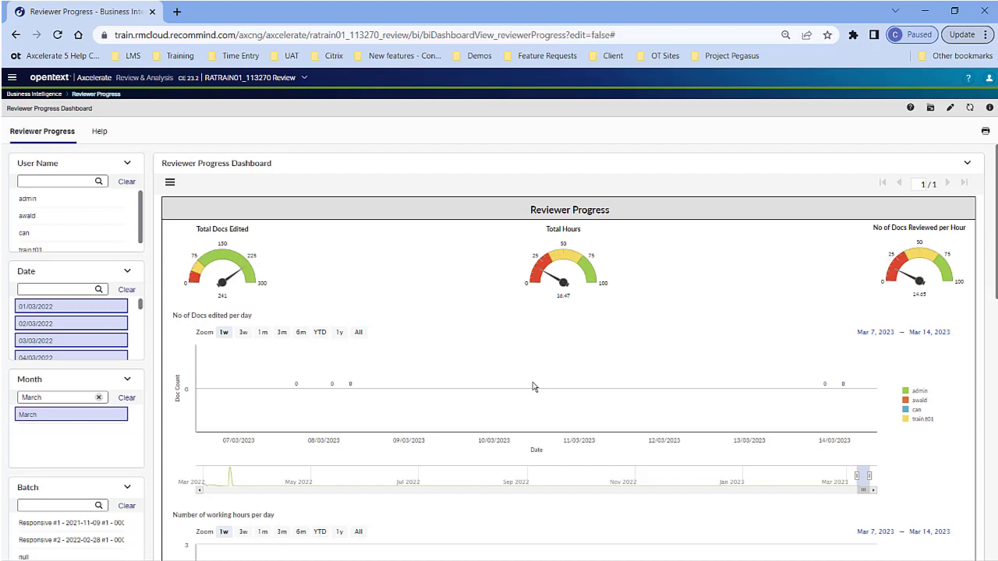
- Show the saved tab bookmarks and apply the 'Best Reviewer ever' bookmark
click(81, 133)
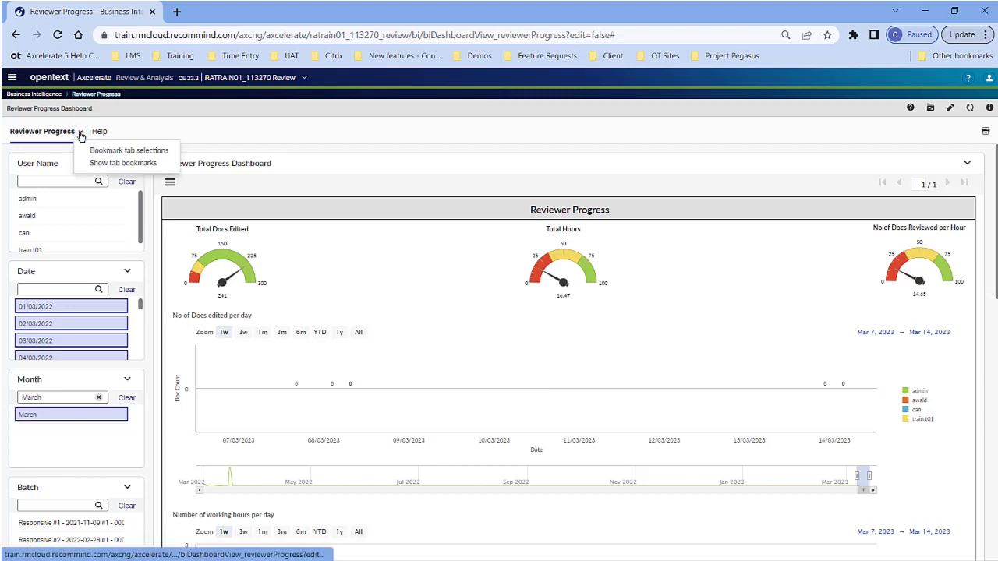
click(109, 163)
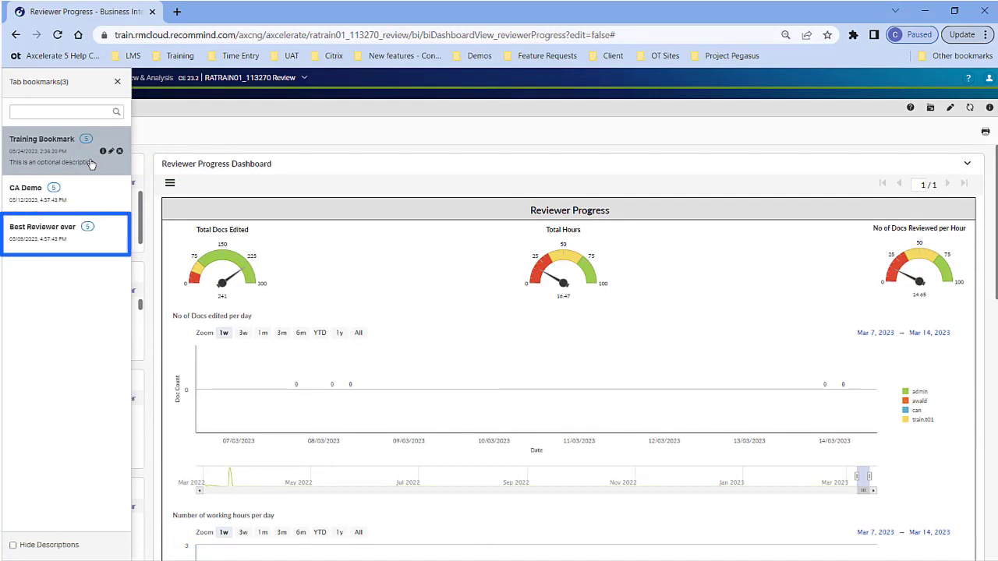
click(66, 229)
click(67, 231)
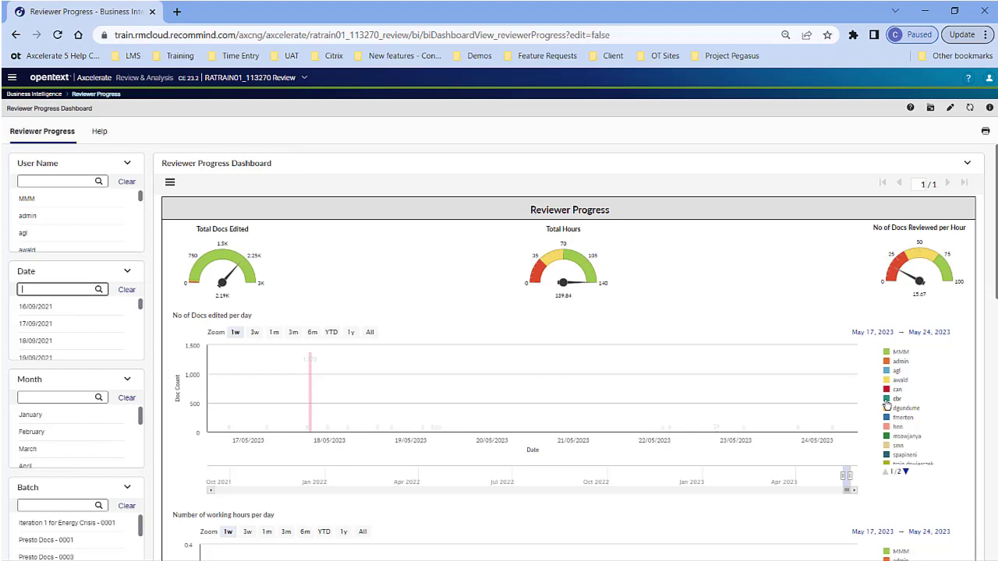
click(889, 401)
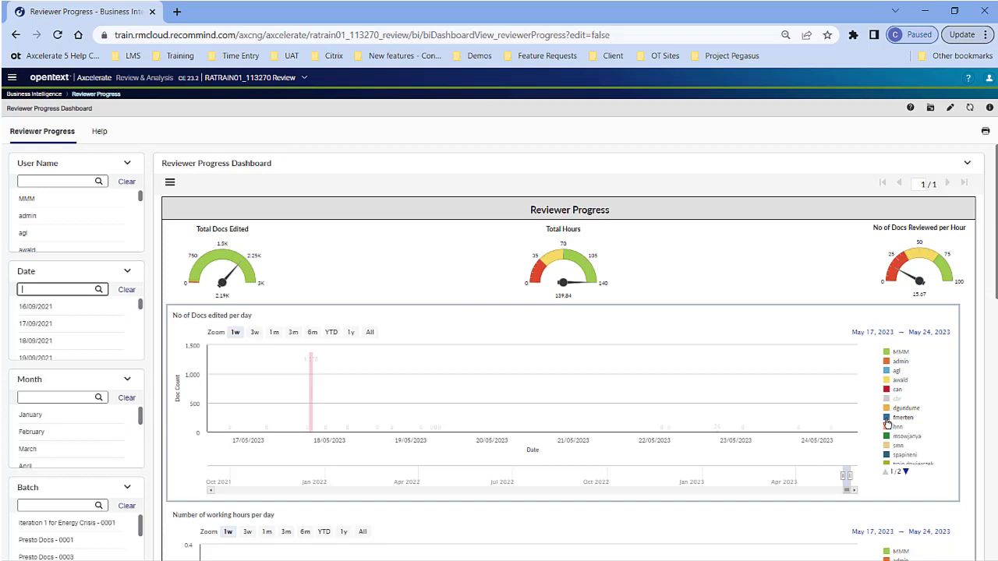
click(889, 418)
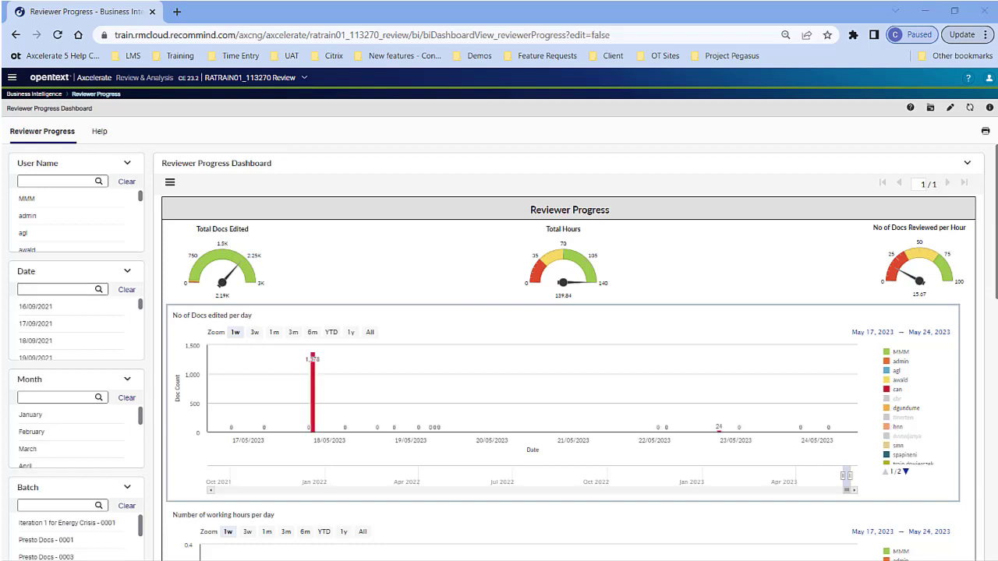
- Zoom the daily-edits chart to 3 weeks, then 1 month, and drag the navigator to extend the range
click(255, 338)
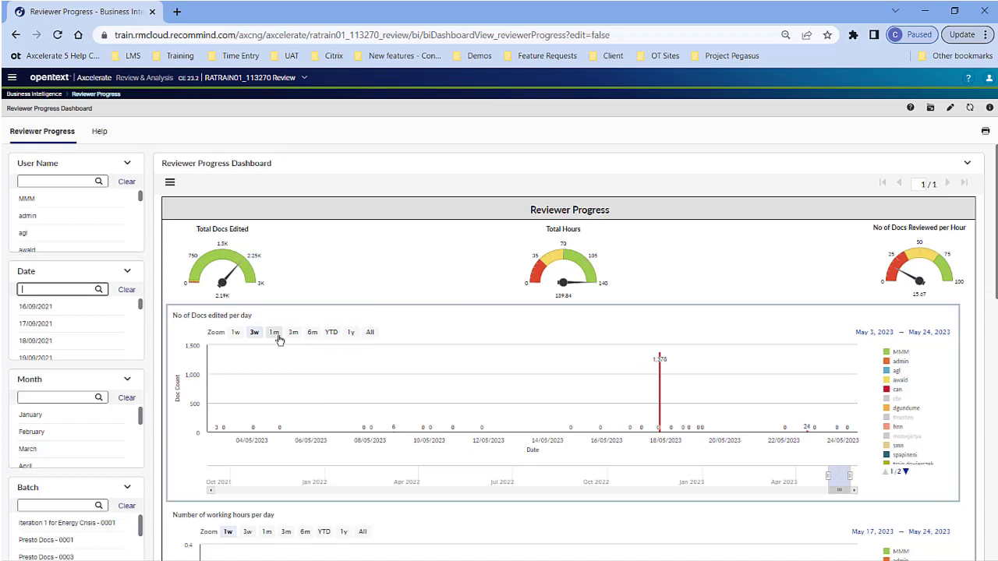
click(277, 338)
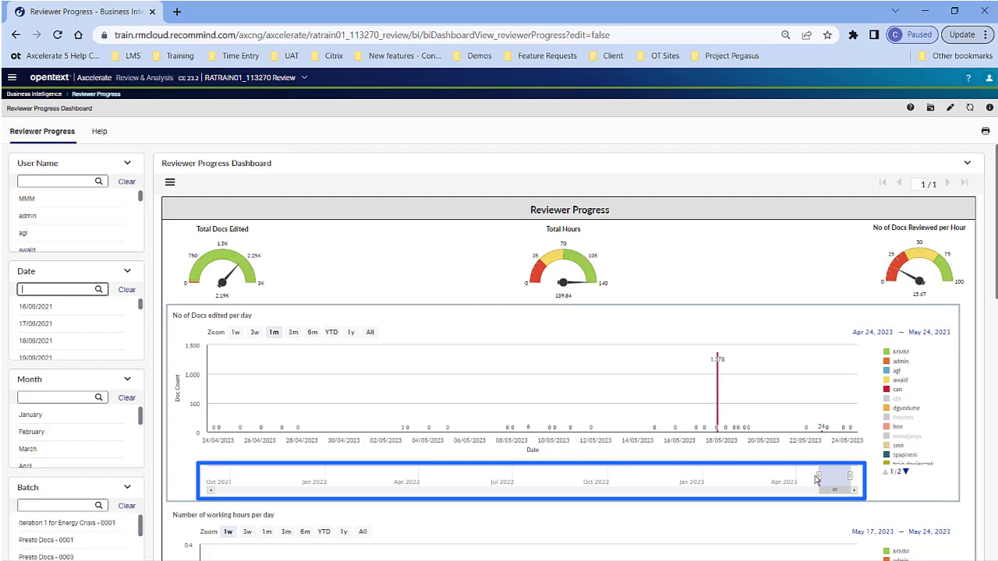
drag(810, 477, 845, 476)
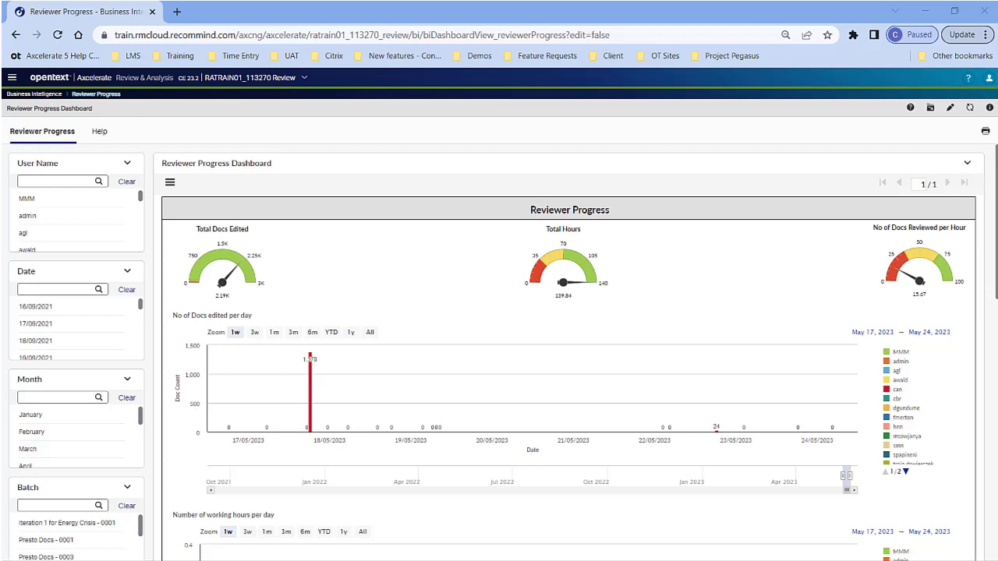
- Filter the Total Hours gauge to Total Time 'Not equal to' 8390
right_click(578, 271)
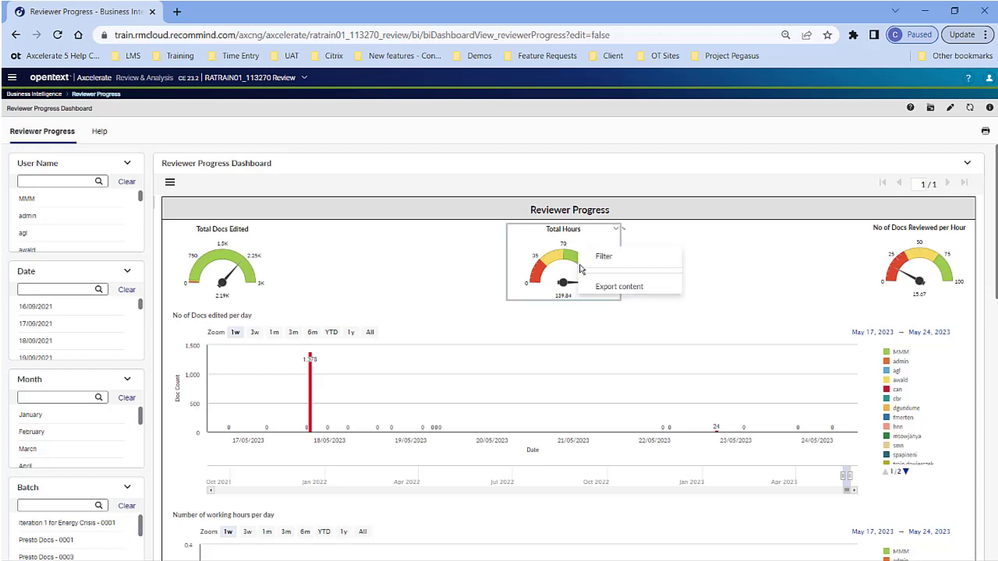
mouse_move(600, 261)
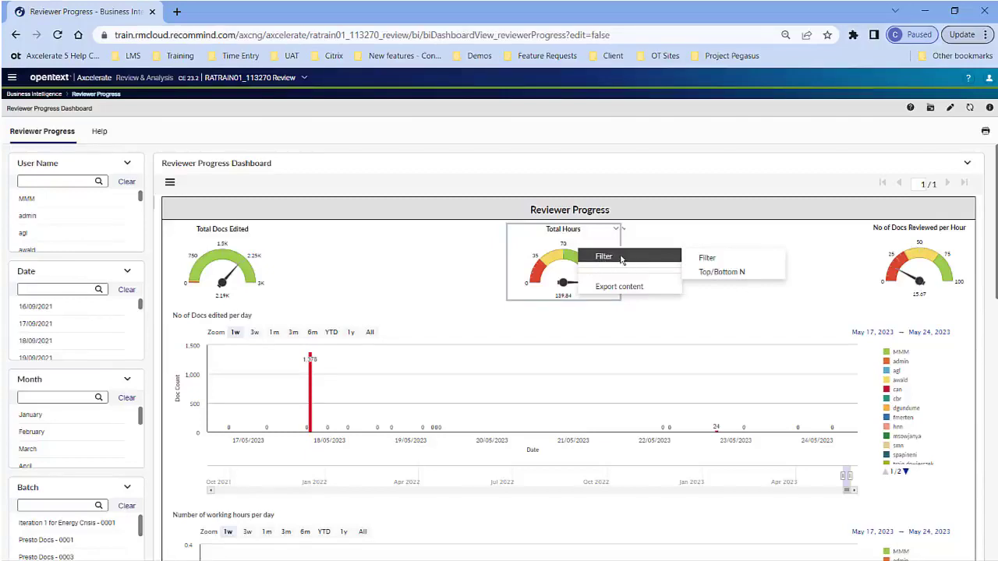
click(704, 260)
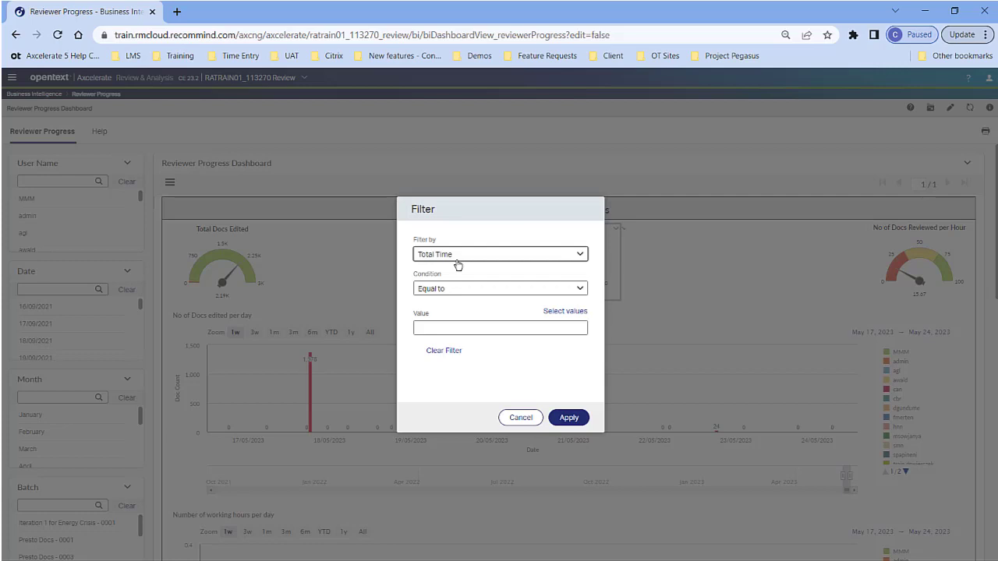
click(457, 289)
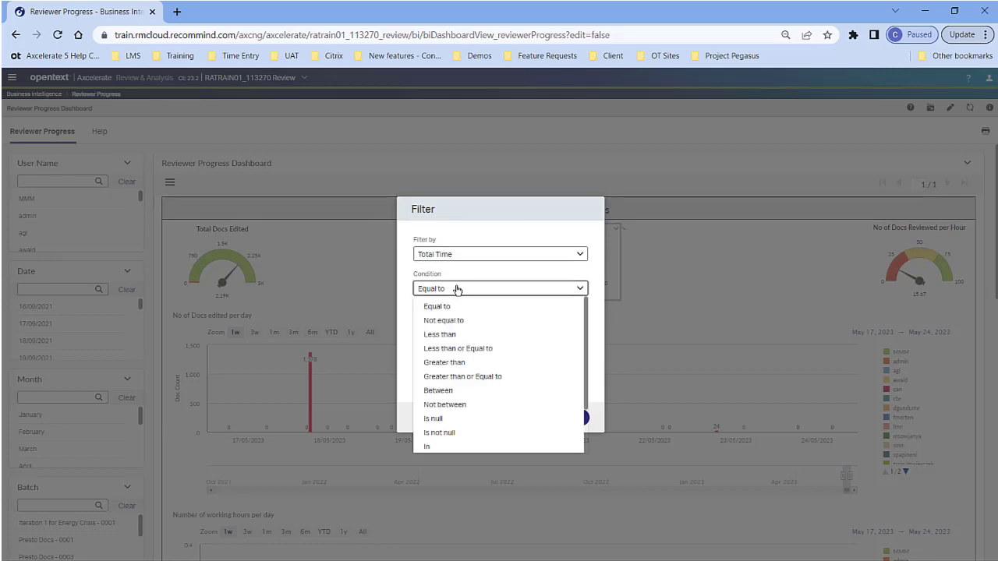
click(459, 320)
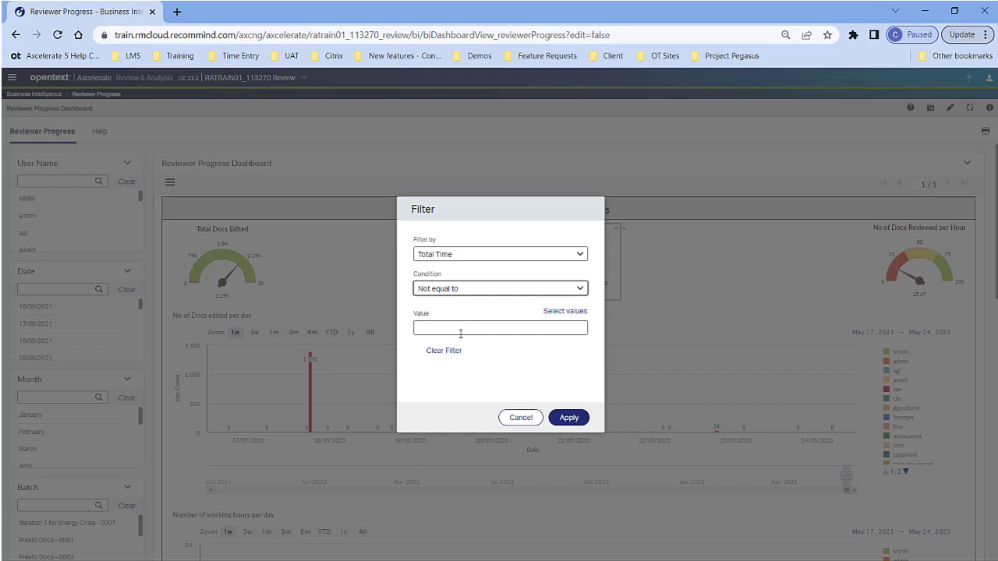
click(568, 312)
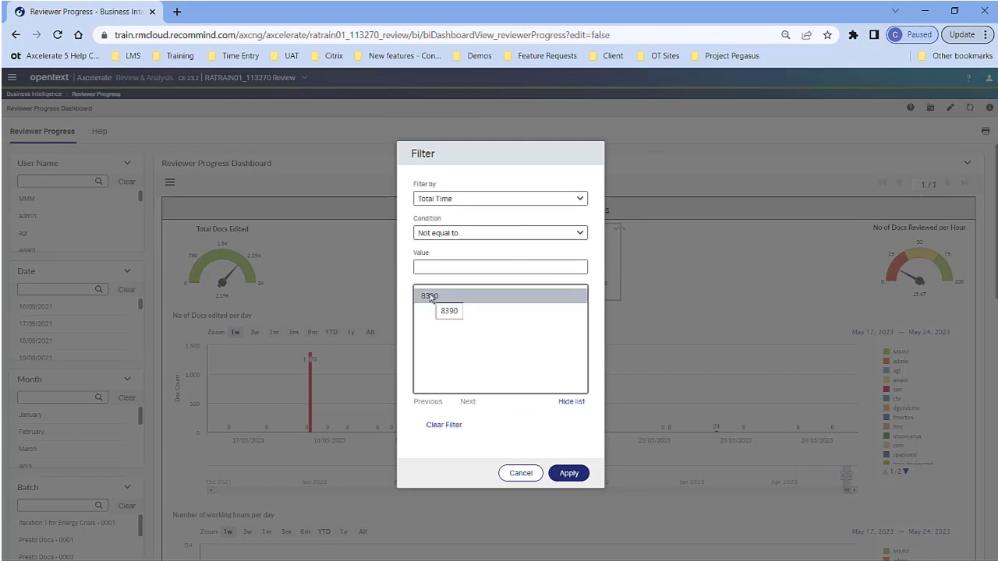
click(429, 297)
click(568, 473)
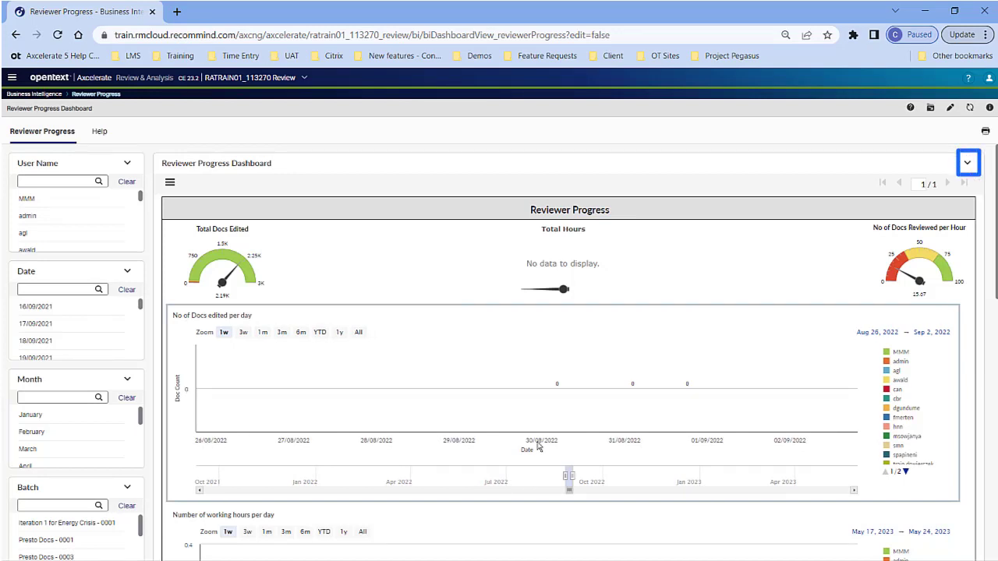
- Refresh the dashboard and clear the Total Docs Edited gauge's filter condition to No Condition
click(967, 164)
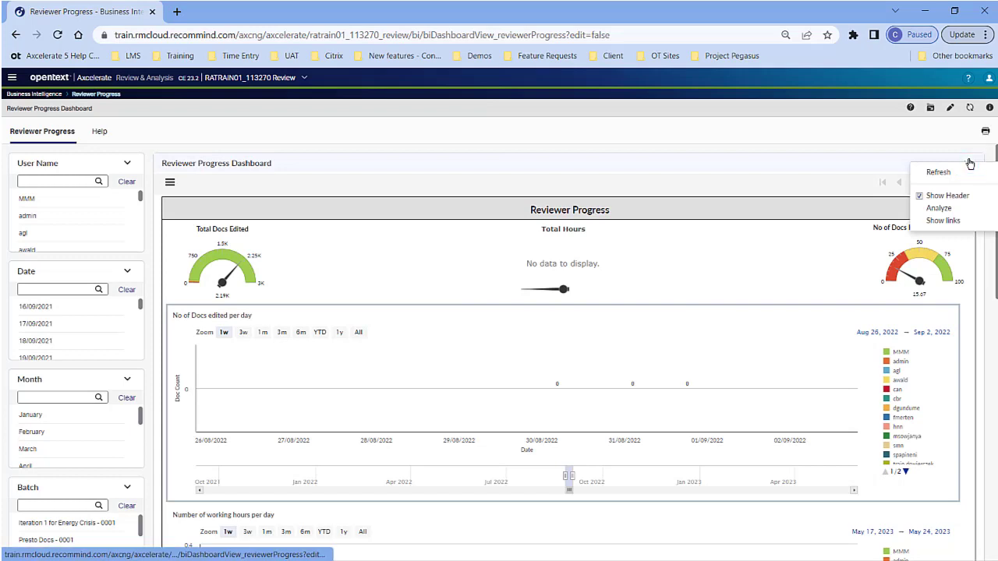
click(965, 171)
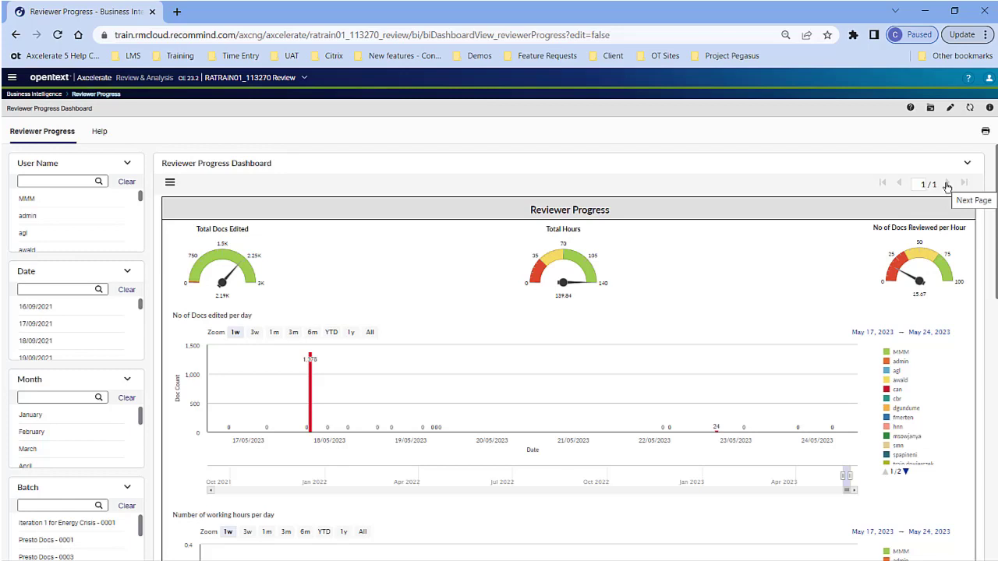
right_click(259, 254)
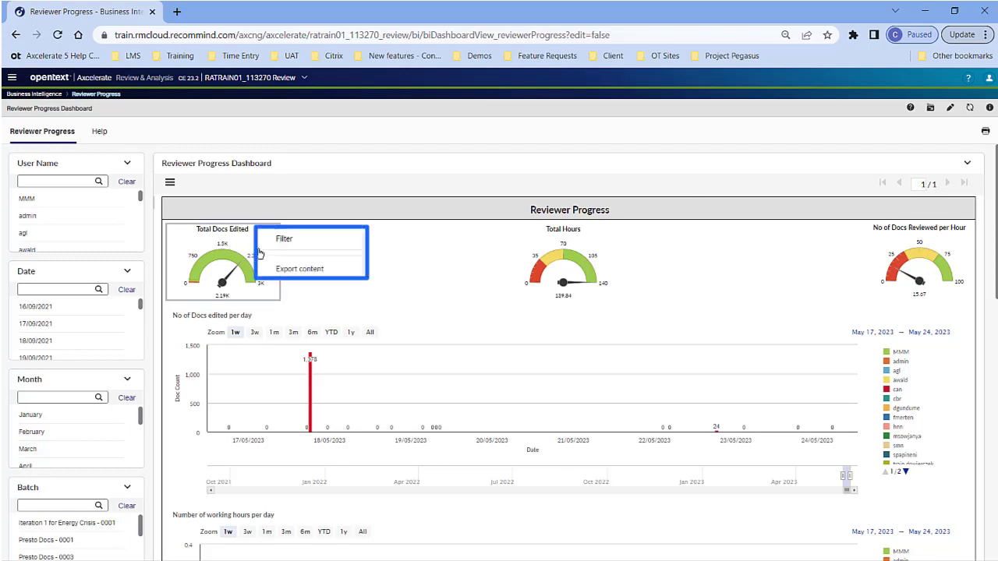
mouse_move(287, 244)
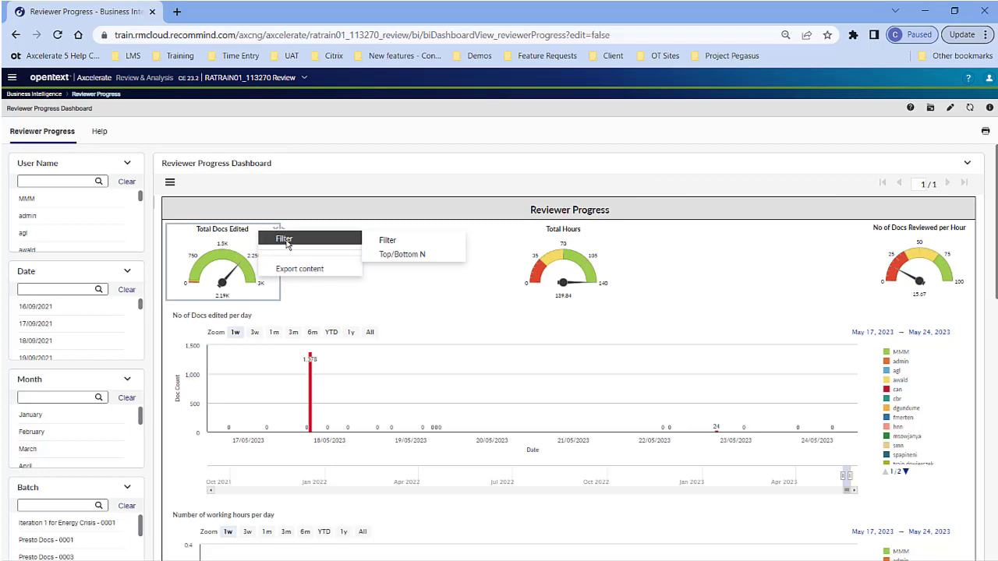
click(386, 239)
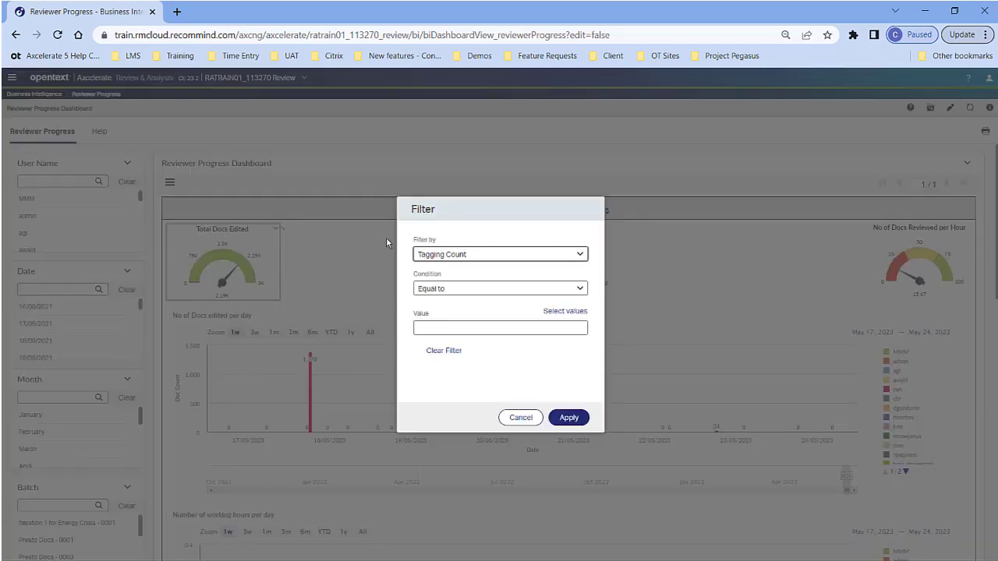
click(444, 351)
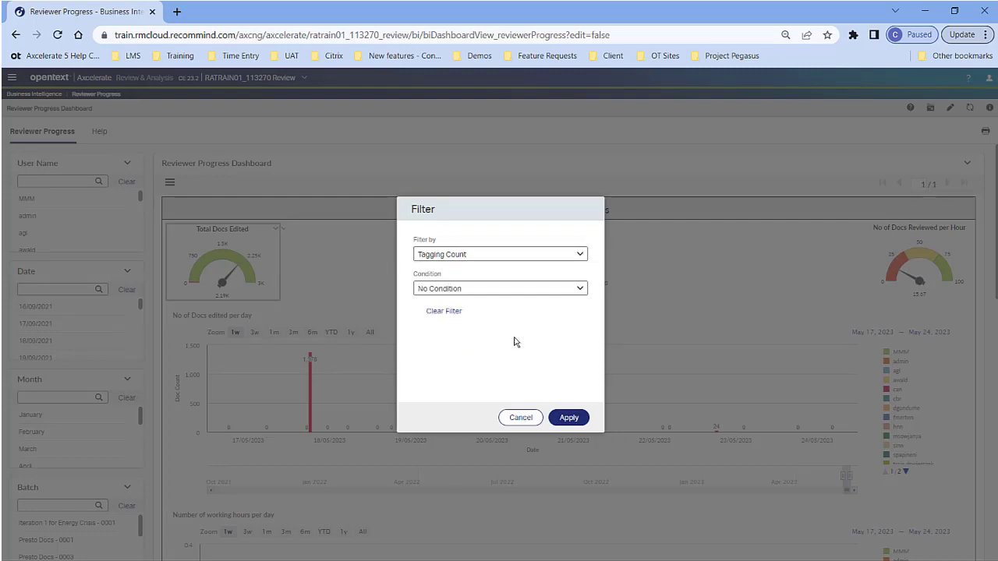
- Apply the cleared filter and export the Reviewer Progress dashboard as Excel (XLSX)
click(570, 418)
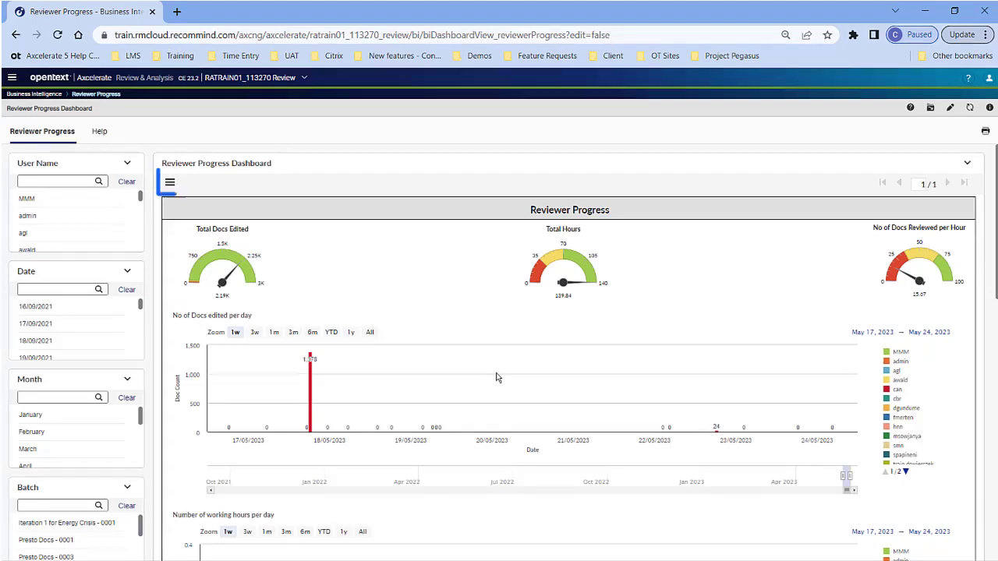
click(170, 182)
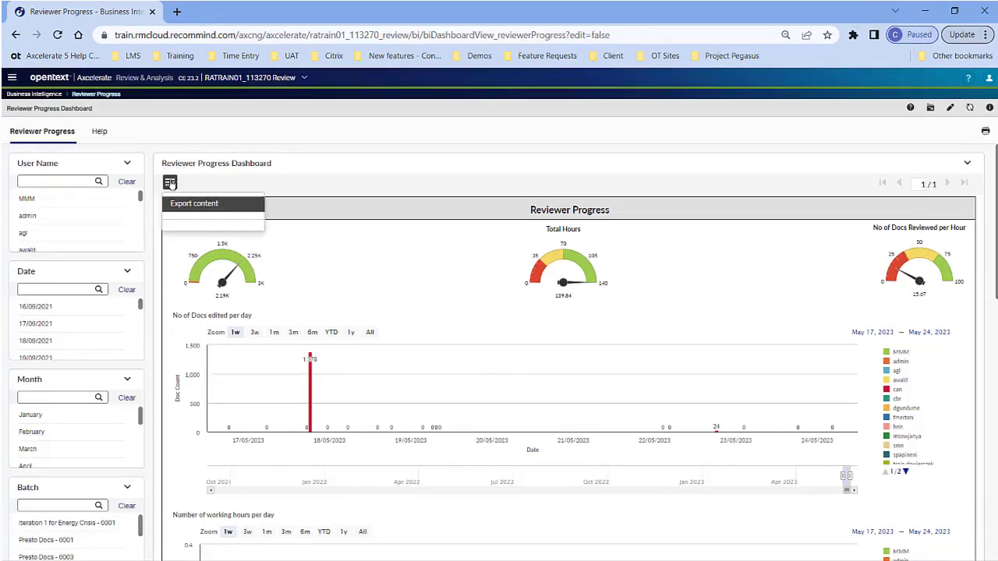
click(192, 205)
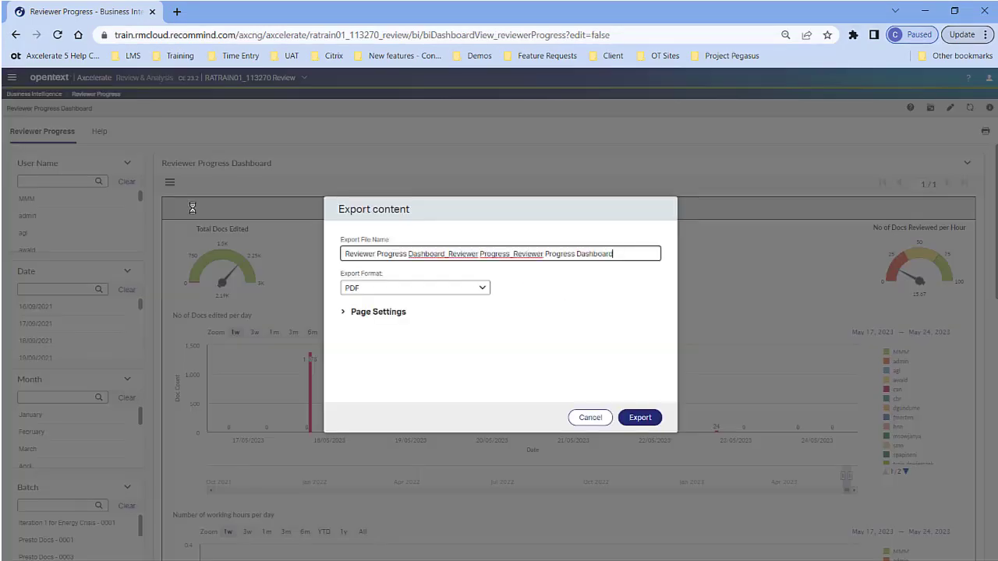
click(438, 294)
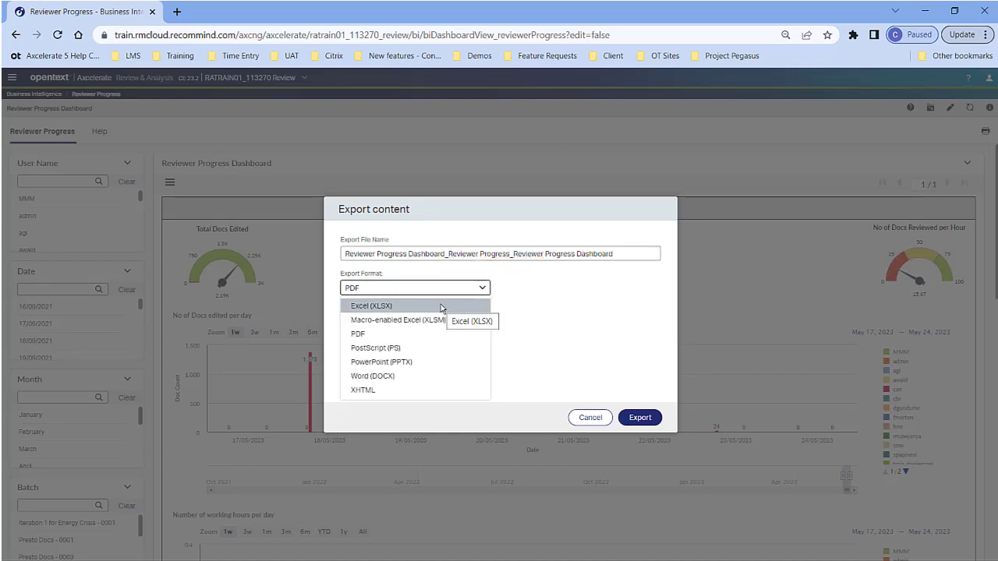
click(442, 309)
click(640, 418)
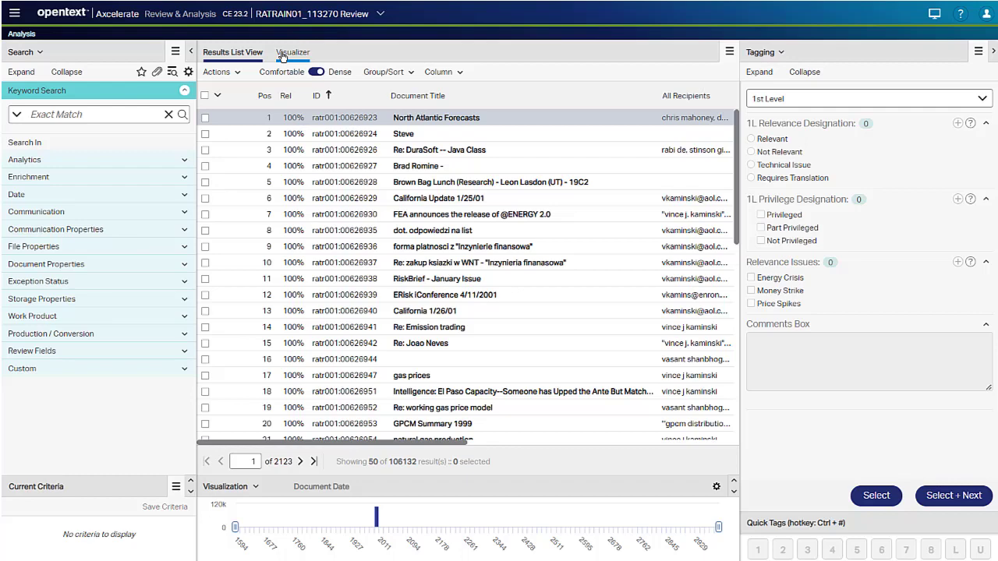
- Export the Visualizer's CC chart data as a CSV file
click(283, 55)
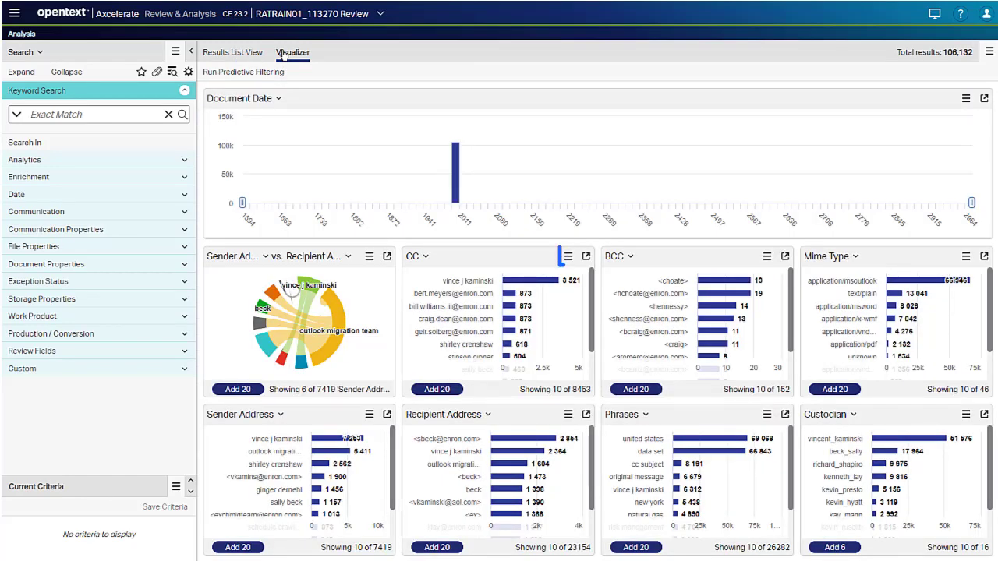
click(568, 256)
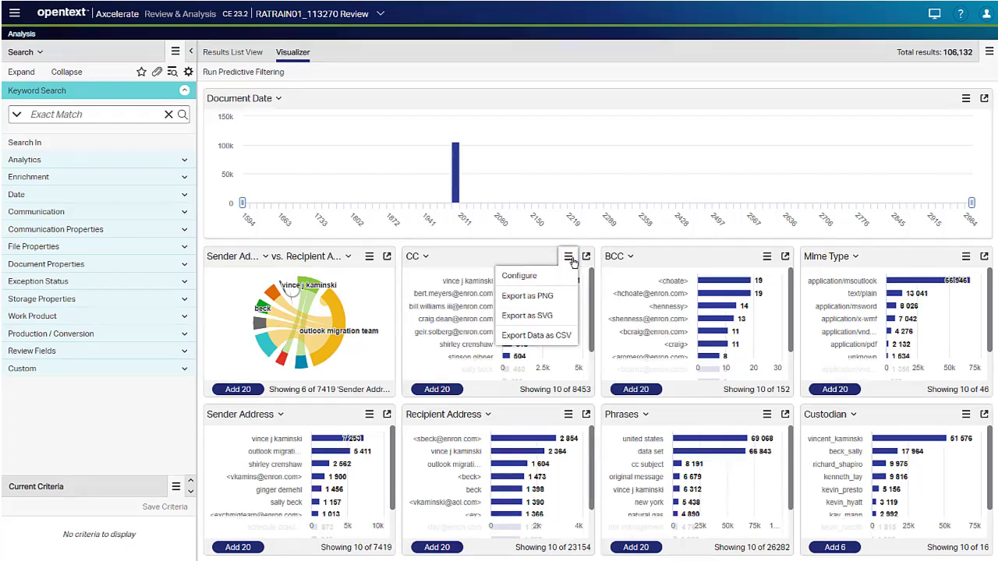
click(546, 335)
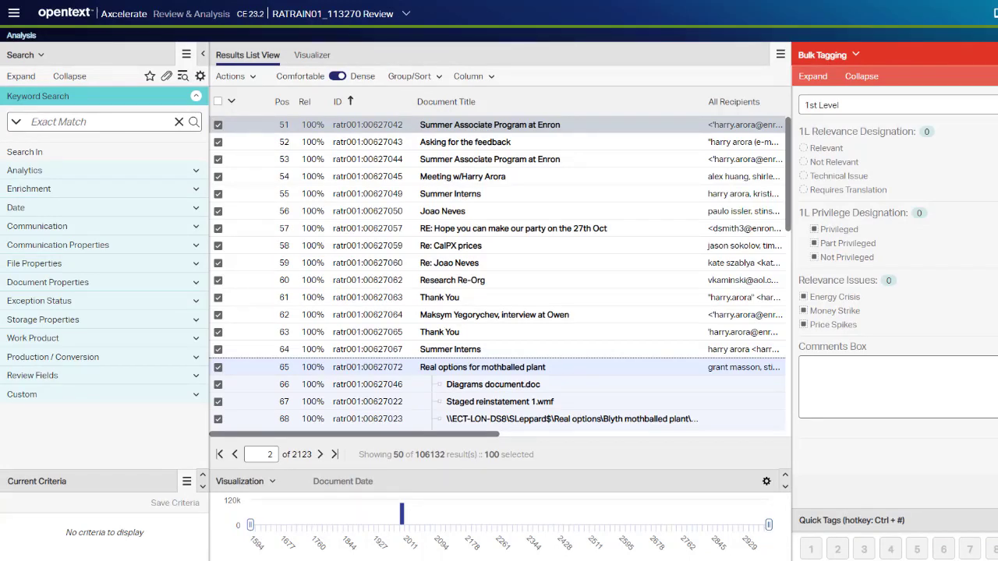
- Bring up the Print dialog for the selected documents from the Actions menu
click(234, 77)
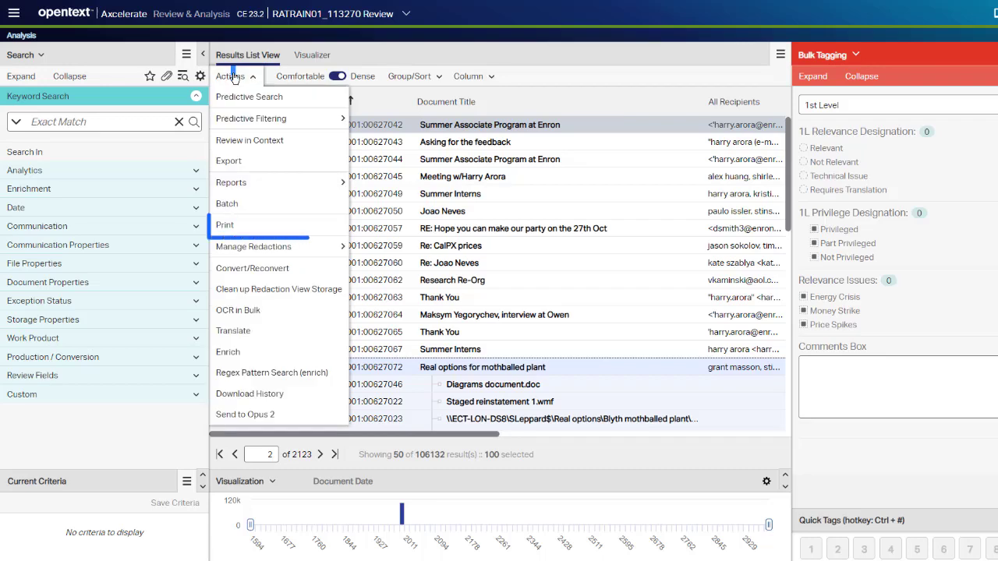
click(225, 224)
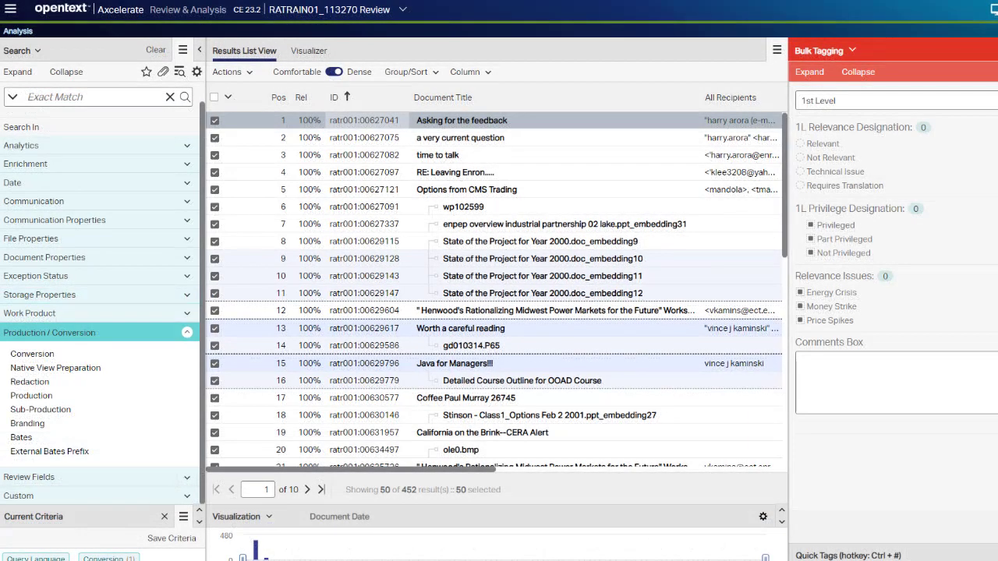
- Start a bulk redaction of the 50 selected documents via Manage Redactions > Redact
click(227, 71)
mouse_move(258, 239)
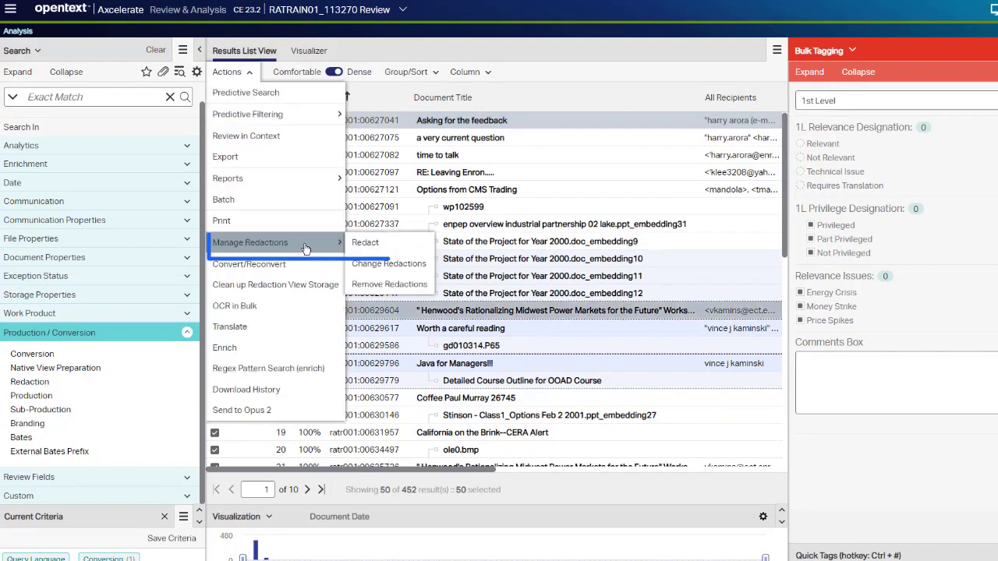
click(366, 239)
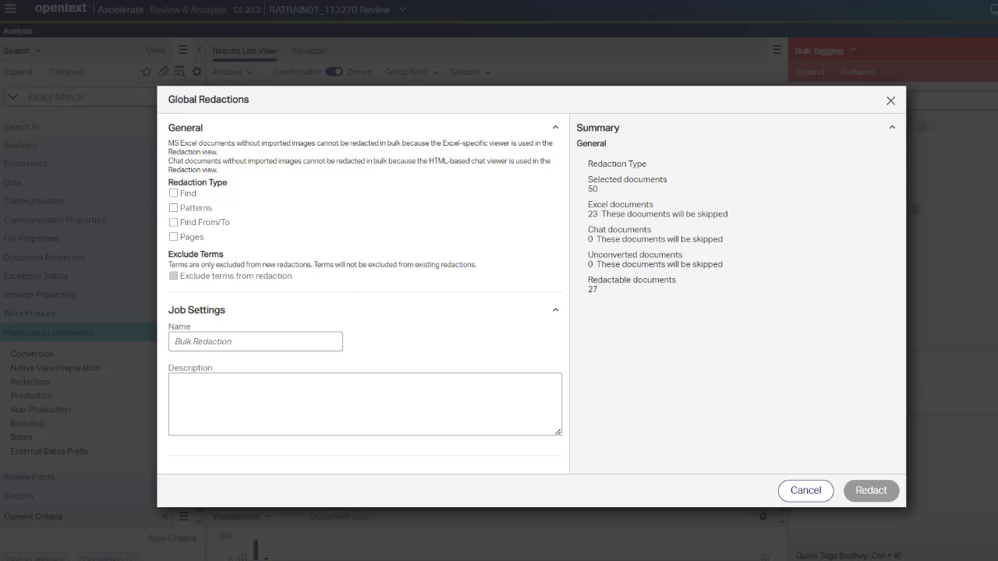
- Redact whole pages while excluding the terms 'Trading | Options' from redaction
click(174, 238)
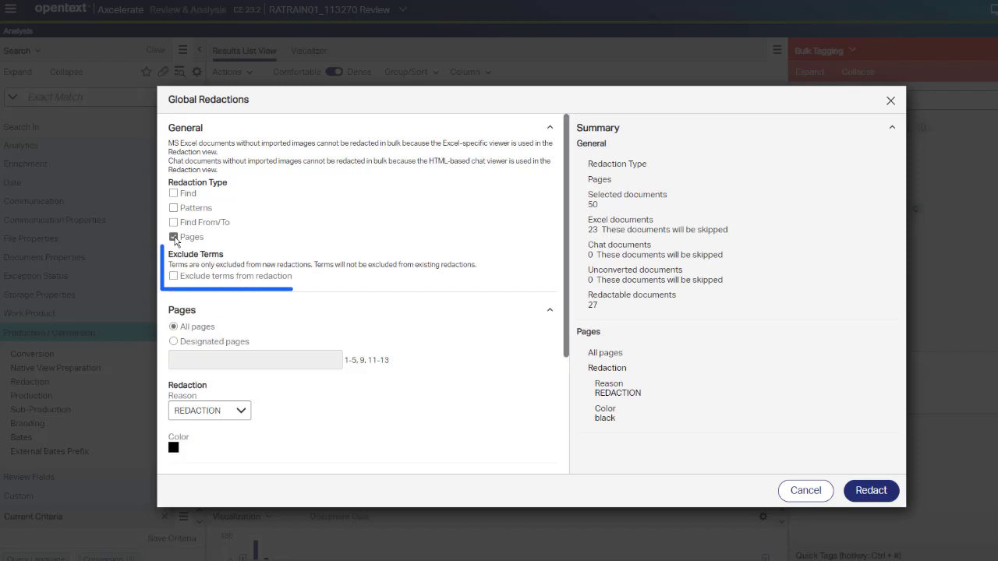
click(174, 277)
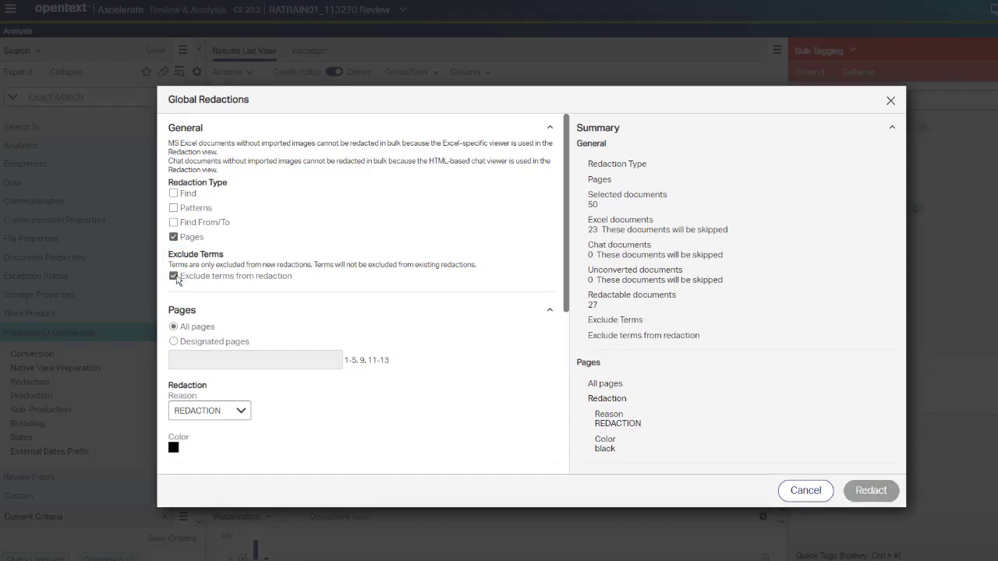
scroll(217, 318, down, 3)
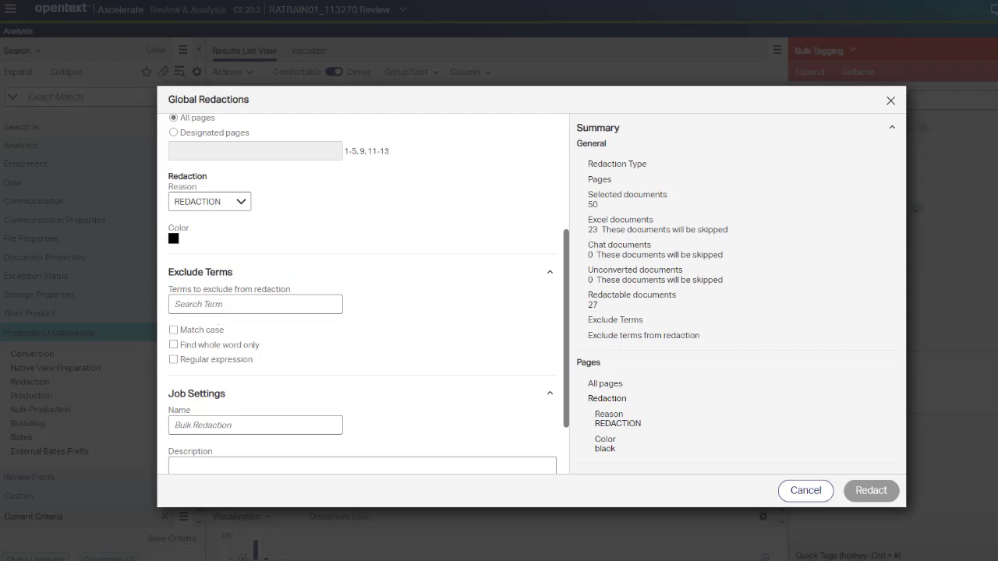
scroll(234, 312, down, 1)
text(Trading | Options)
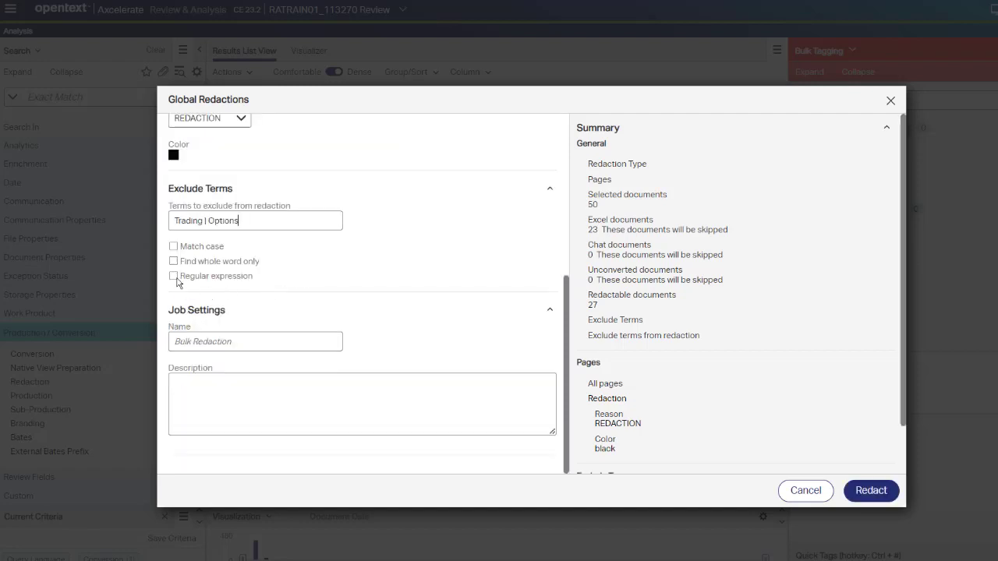
- Make the excluded terms a case-sensitive regular expression and name the job 'Exclude Terms'
click(176, 280)
click(173, 246)
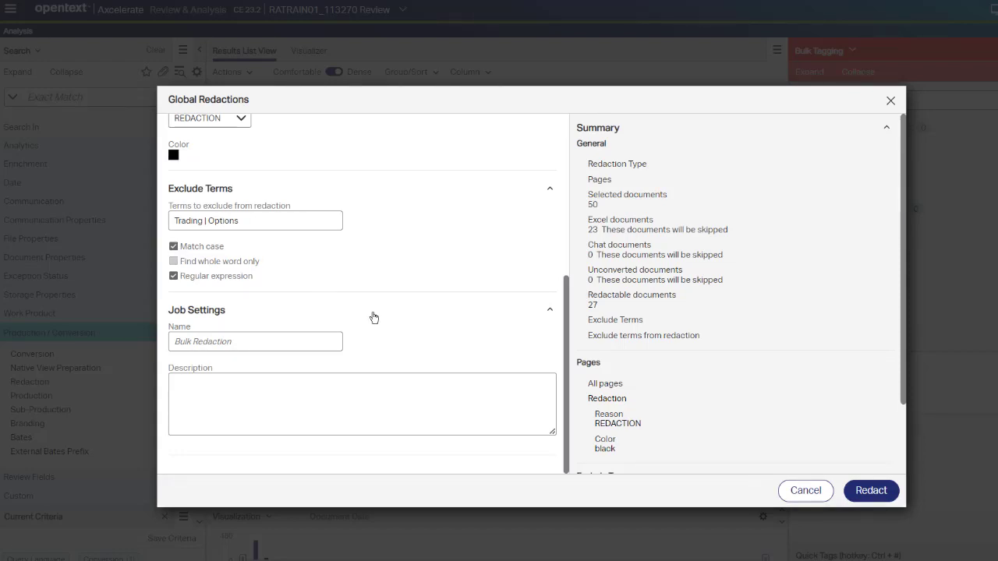
click(340, 334)
text(Exclude Terms)
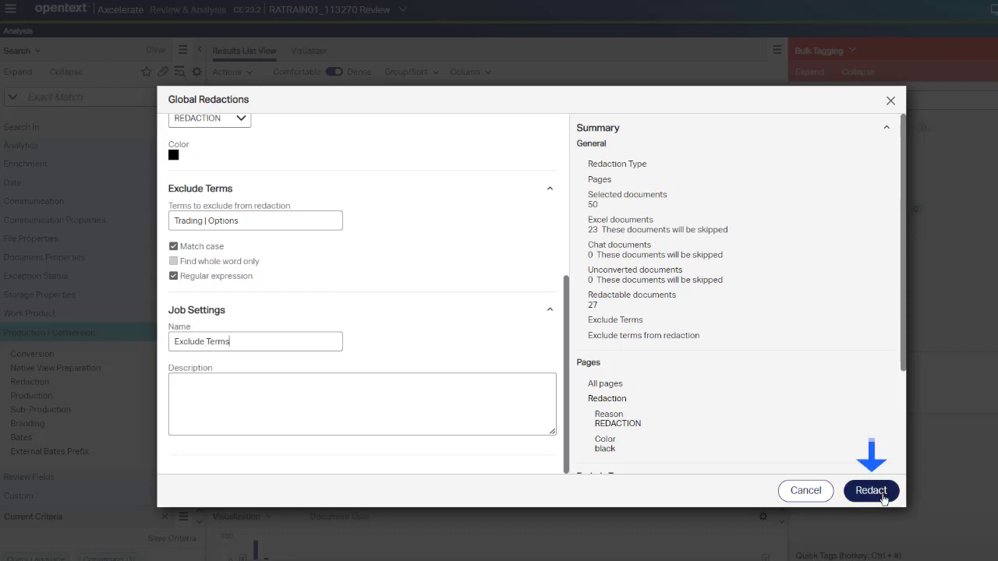
- Run the bulk redaction and view the redactions on the 'Options from CMS Trading' email
click(871, 490)
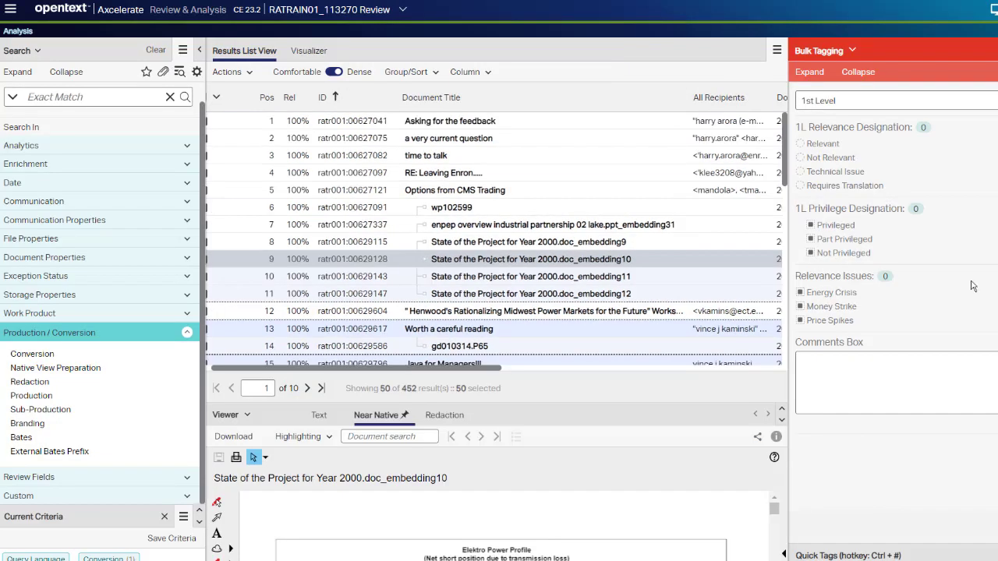
click(479, 195)
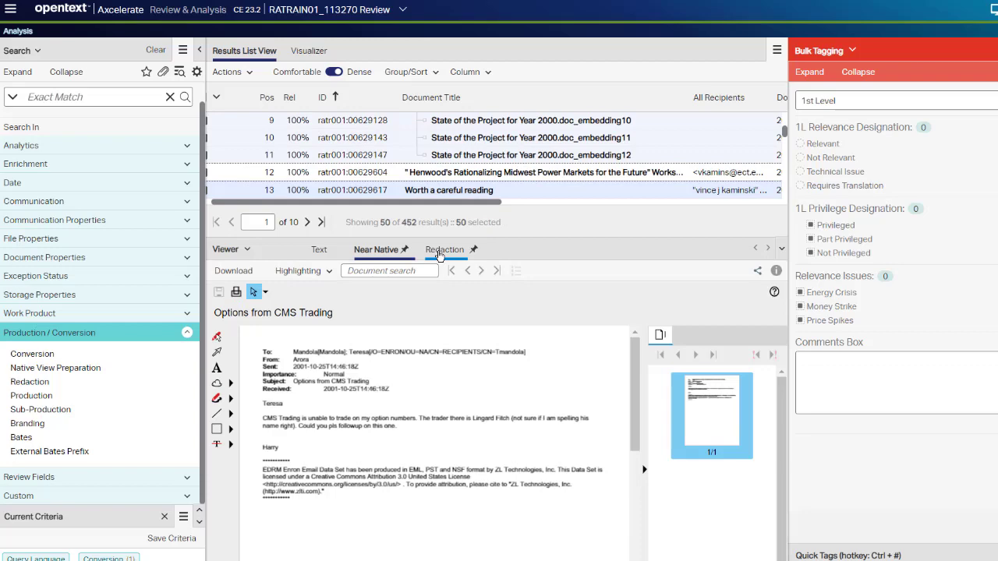
click(444, 250)
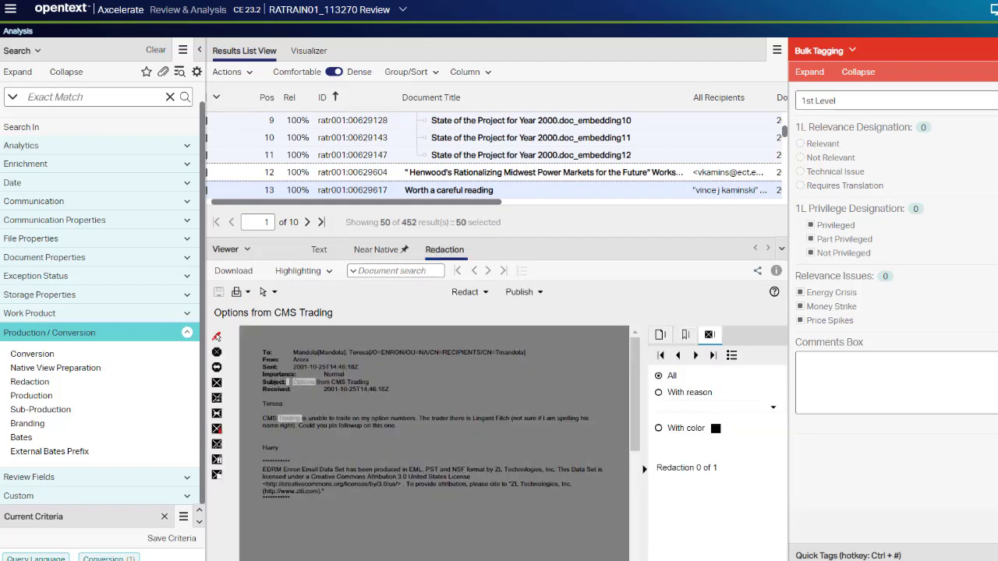
scroll(429, 493, up, 3)
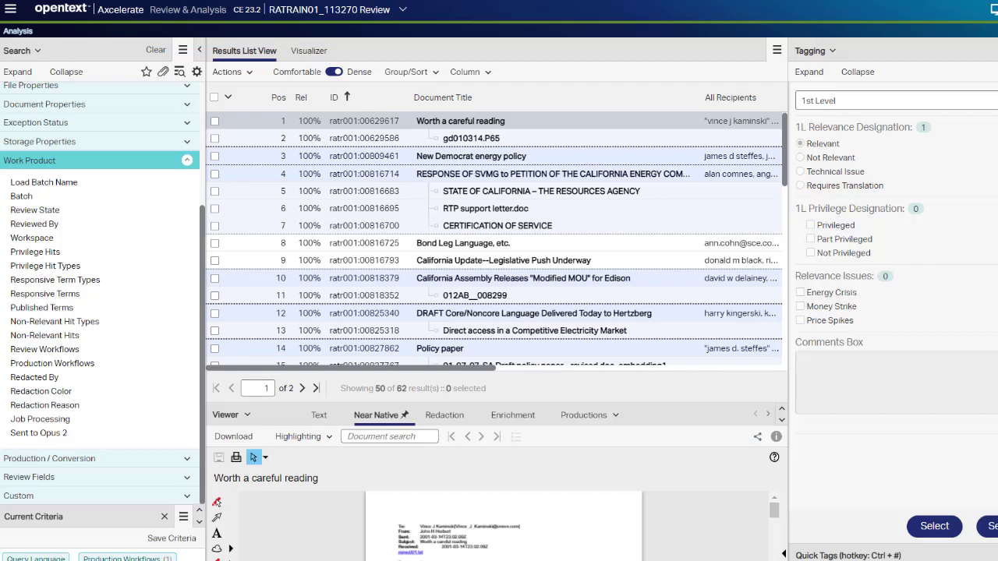
- Select every document in the result list
click(227, 97)
click(251, 127)
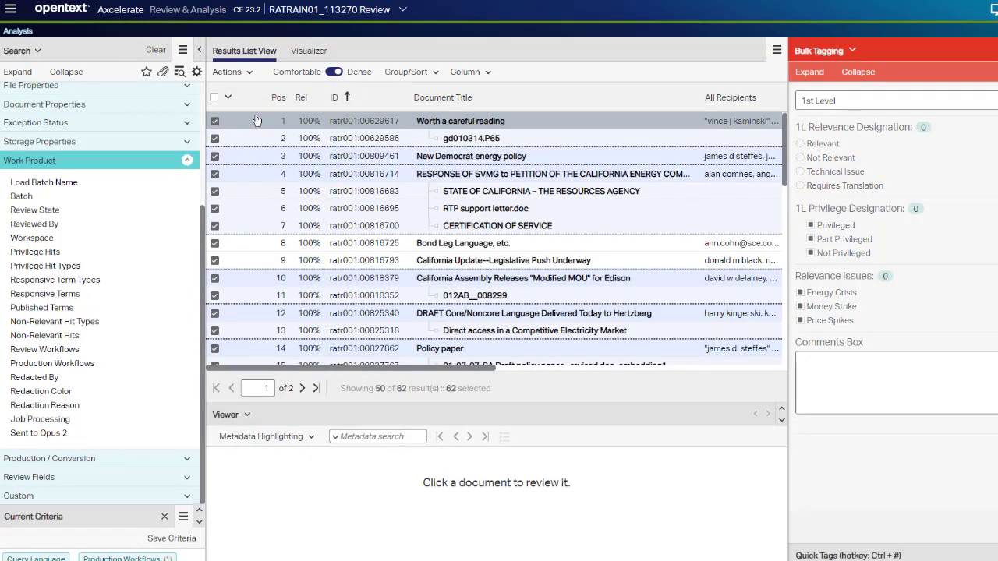
click(241, 74)
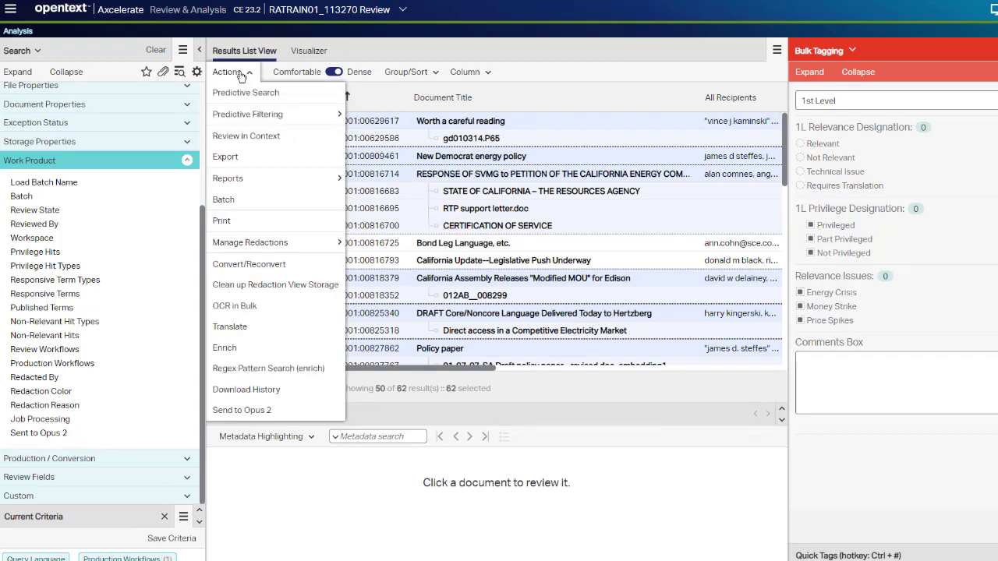
- Send to Opus 2 from productions, using the PQM production workflow with production set Any
click(230, 415)
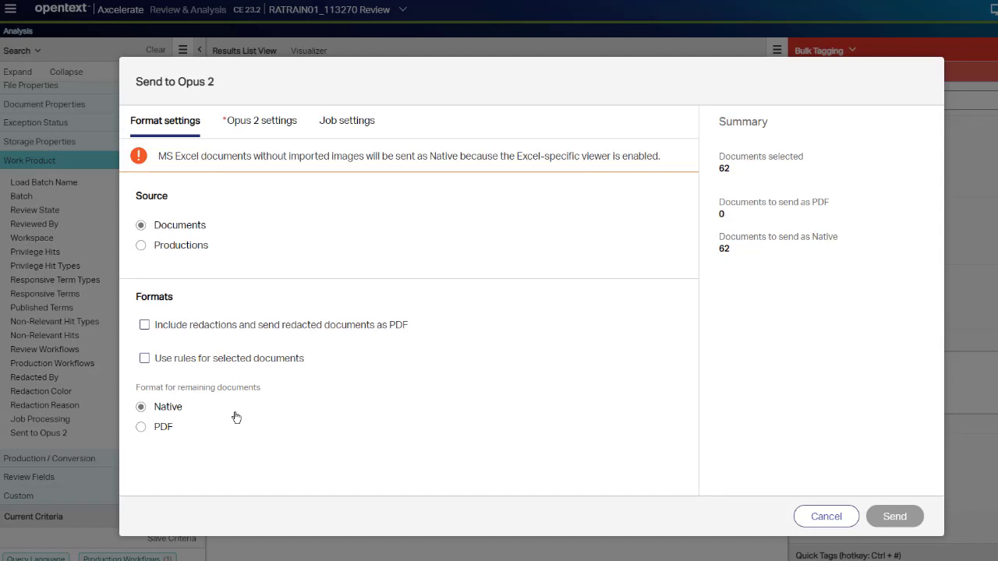
click(172, 247)
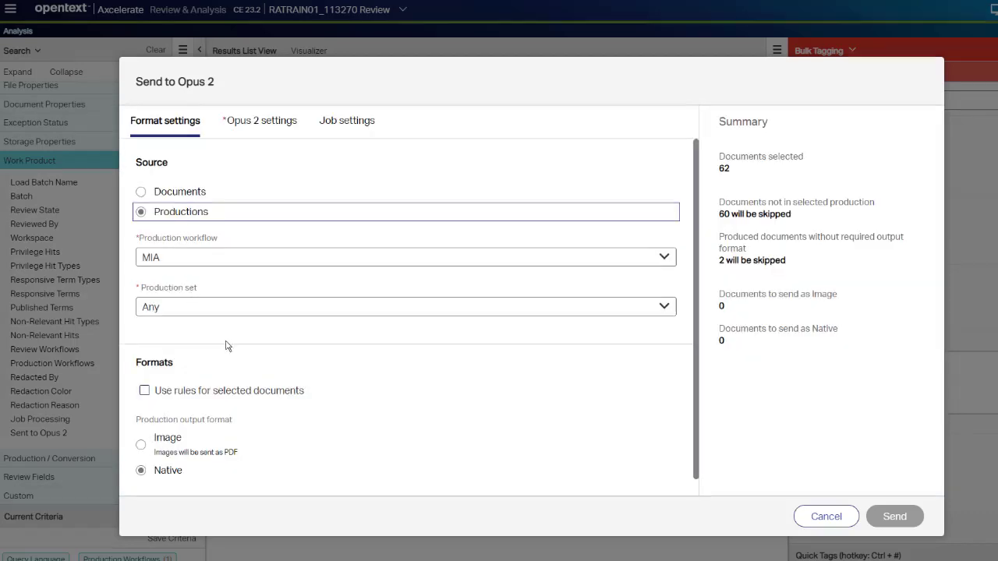
click(581, 256)
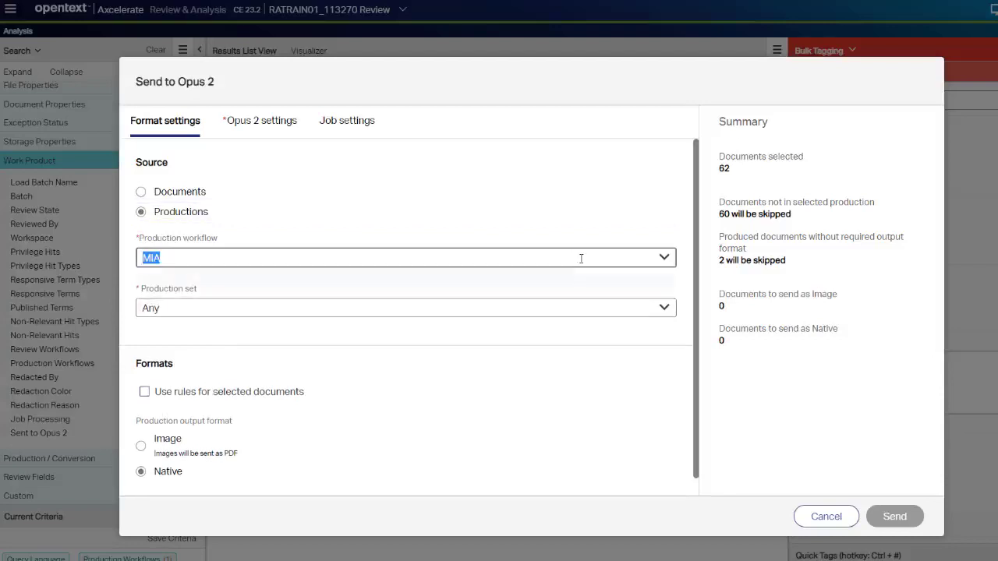
click(300, 309)
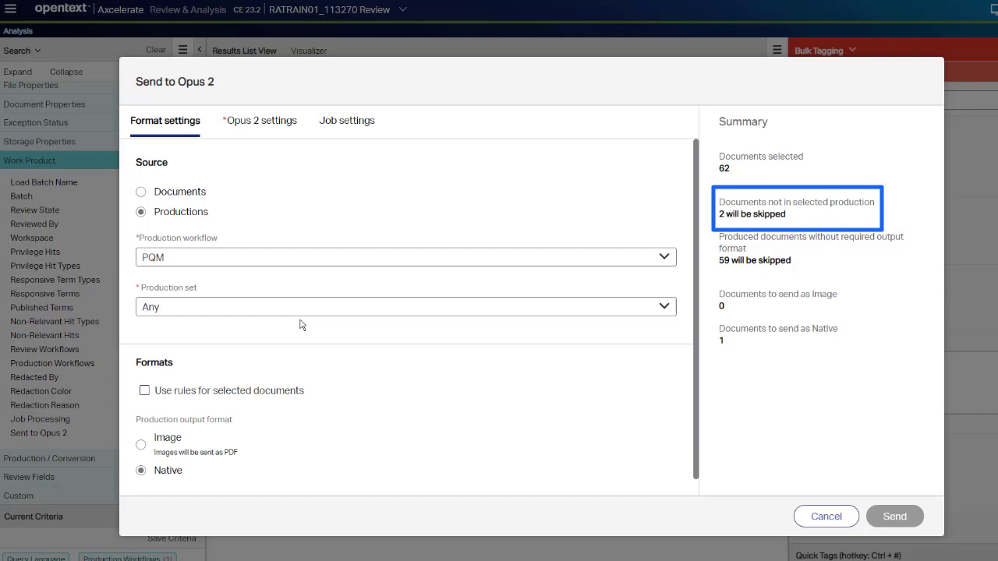
click(284, 310)
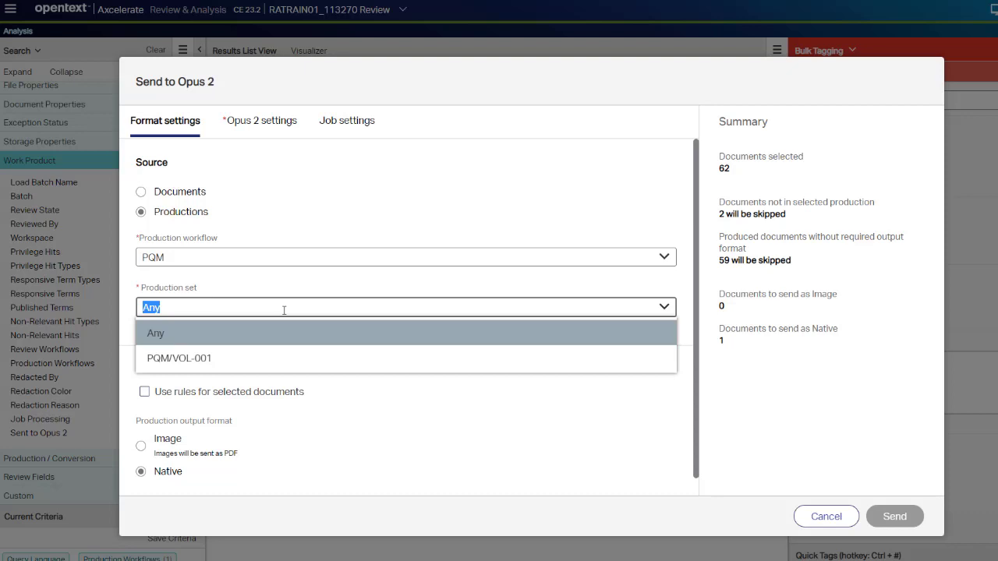
click(289, 336)
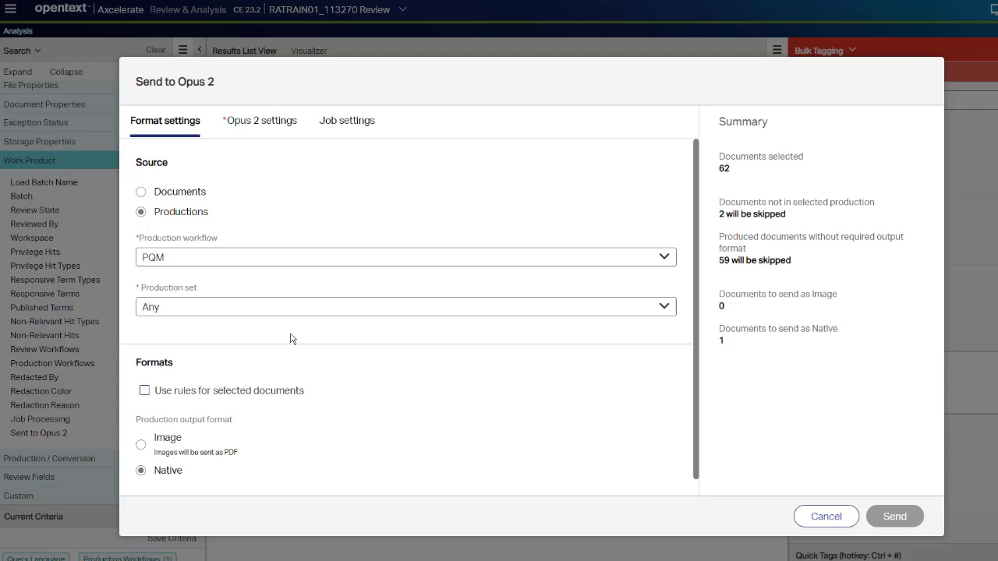
- Add a rule sending Issues = Power Report documents as Native, and send the rest as Image
click(145, 392)
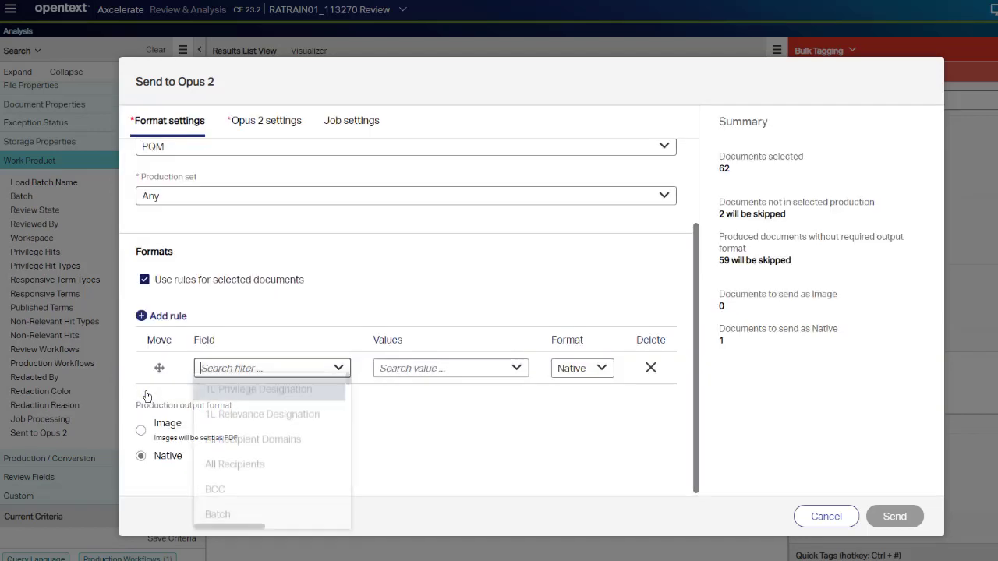
scroll(304, 455, down, 10)
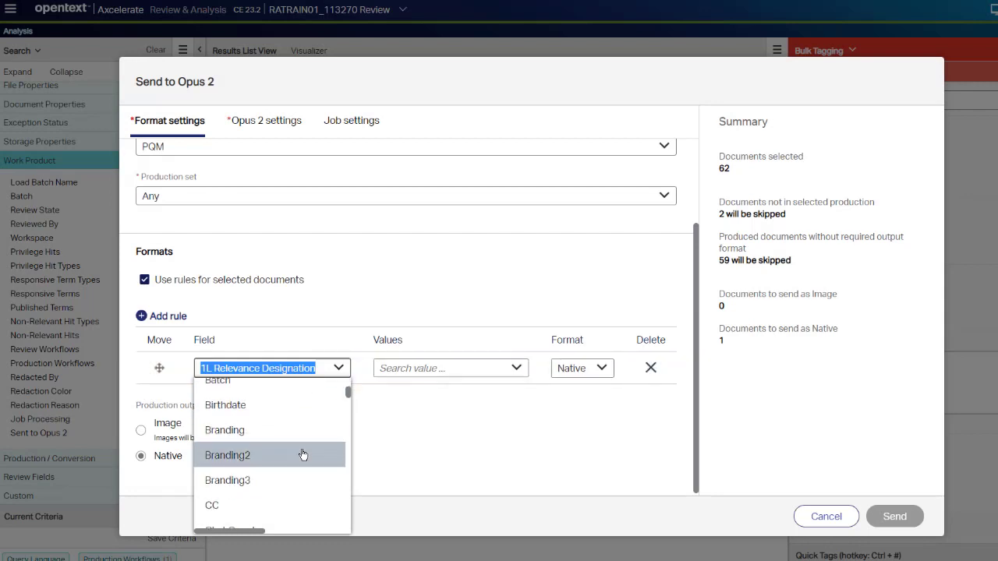
click(282, 418)
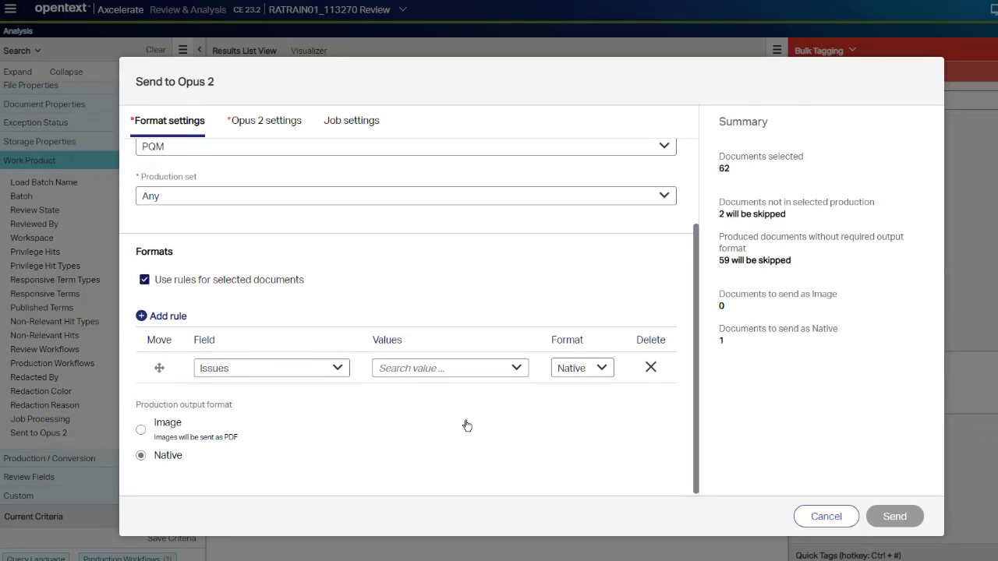
click(464, 423)
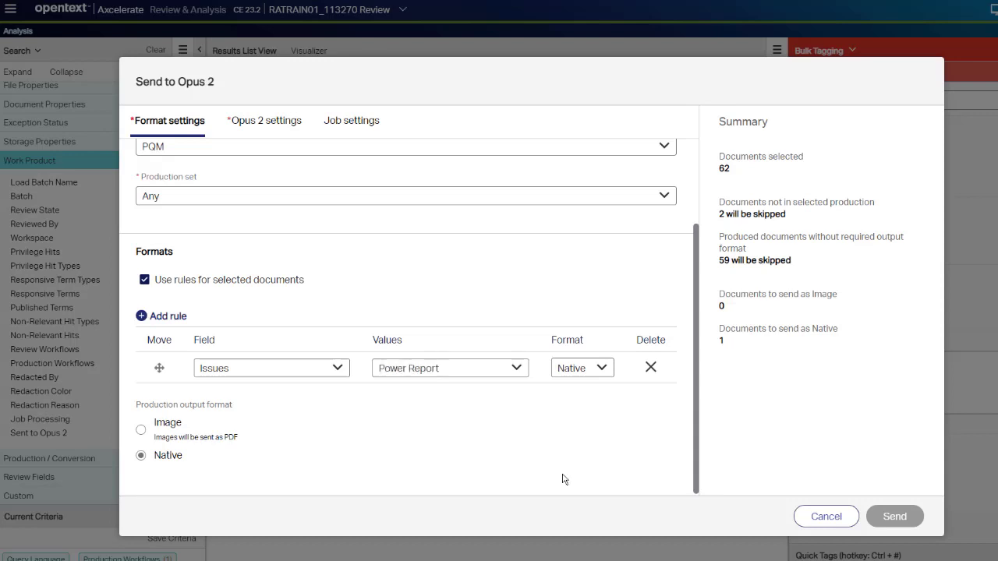
click(141, 432)
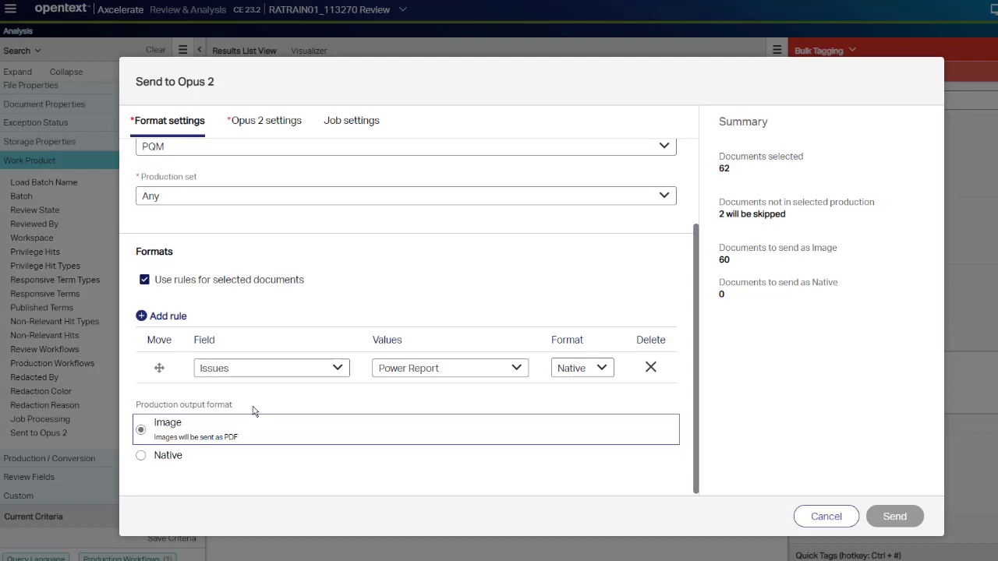
- In the Opus 2 settings, skip already-transferred documents and add ID→Doc_ID and Parent ID mappings
click(250, 133)
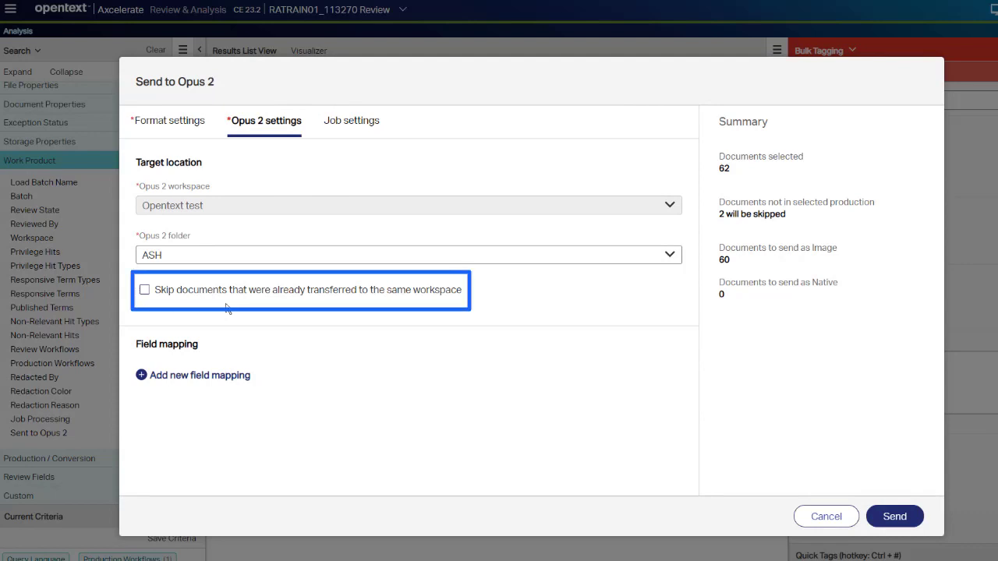
click(171, 291)
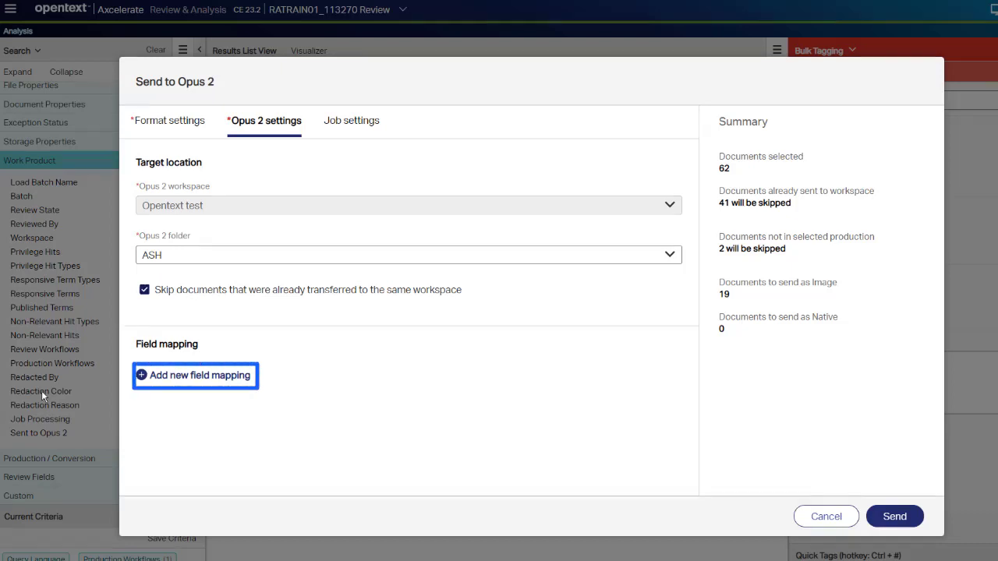
click(195, 375)
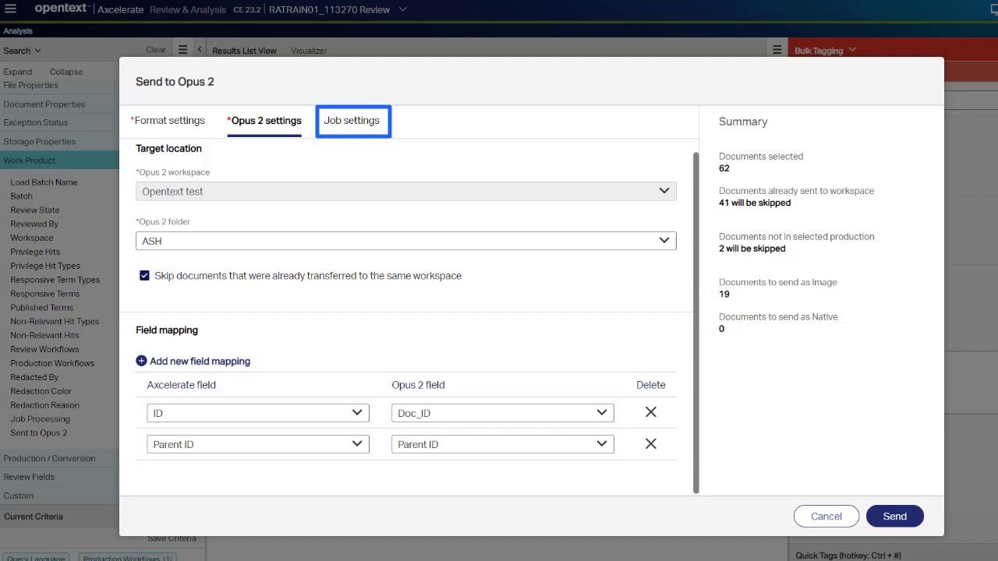
- Send the Training_Job to Opus 2, accepting the consent statement before submitting
click(370, 127)
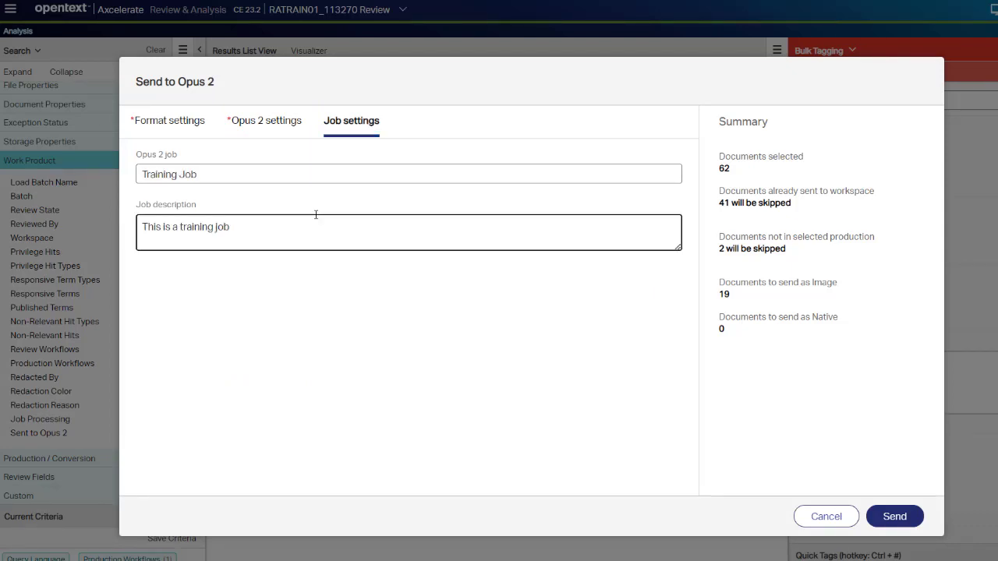
click(894, 517)
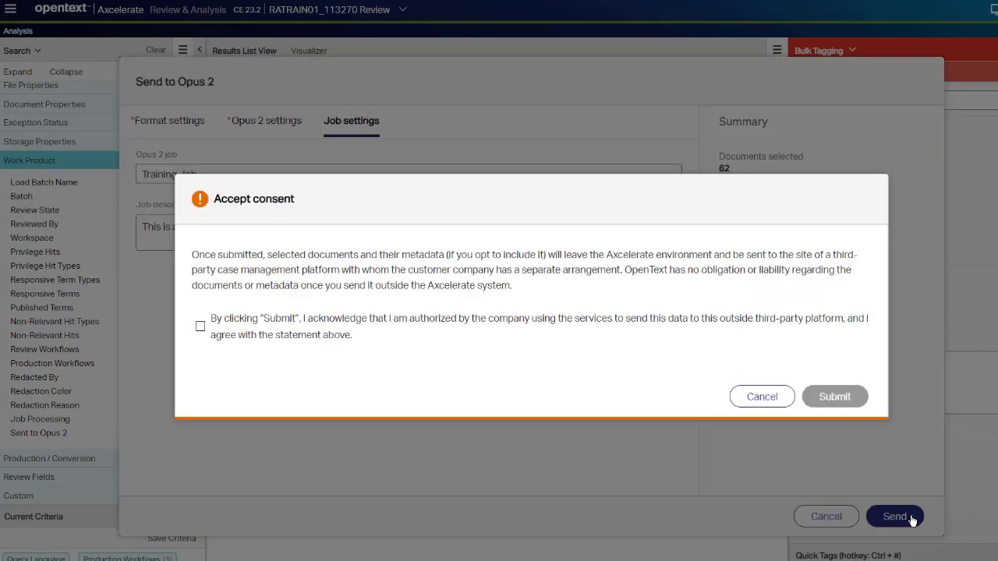
click(199, 326)
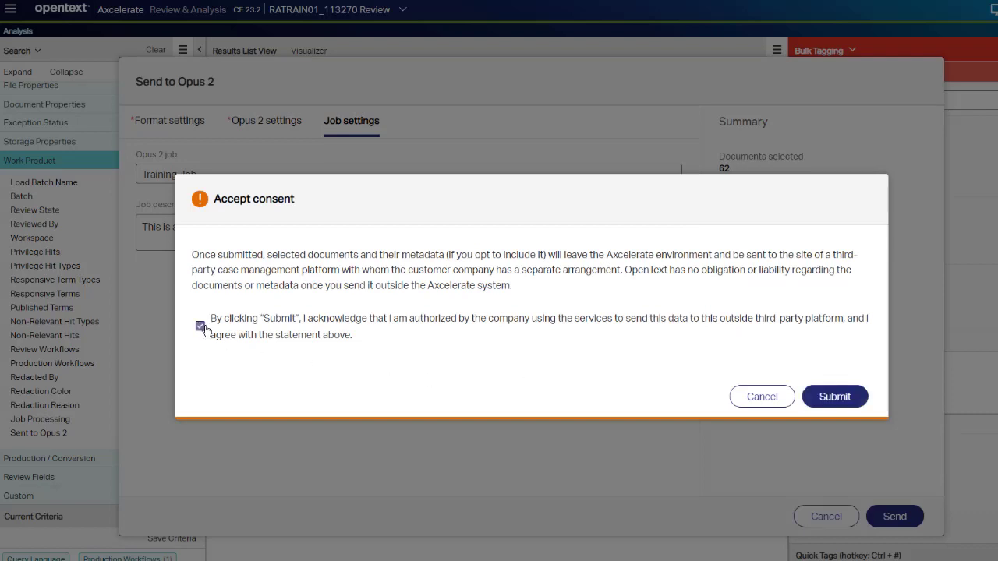
click(857, 399)
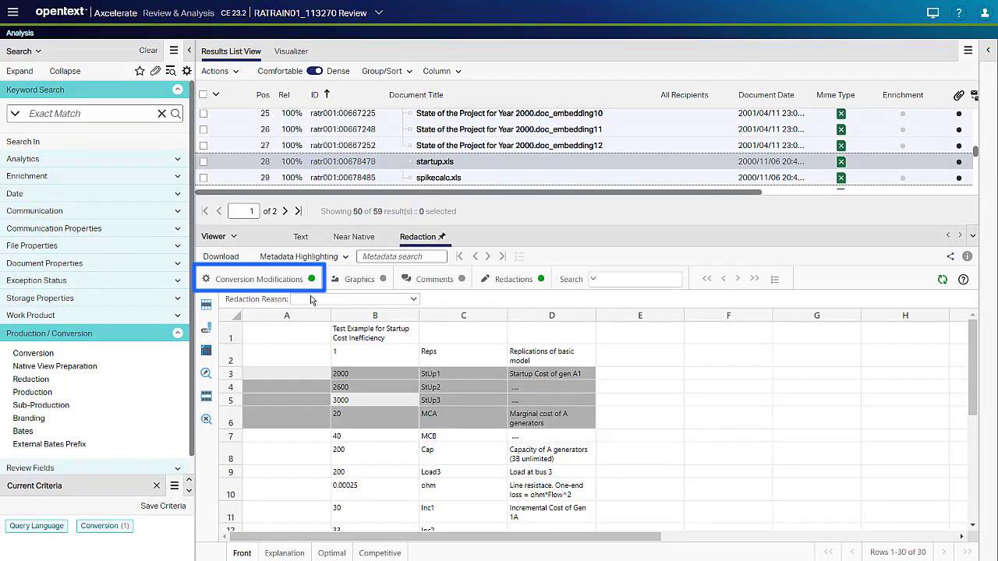
- Show the spreadsheet's Conversion Modifications and scroll through the removed or converted Excel features
click(265, 280)
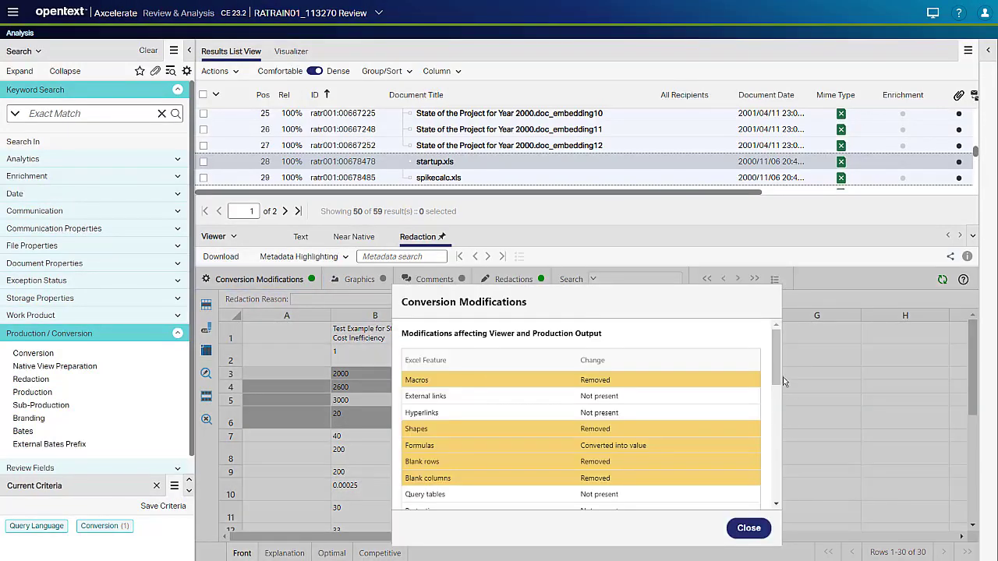
drag(776, 374, 802, 471)
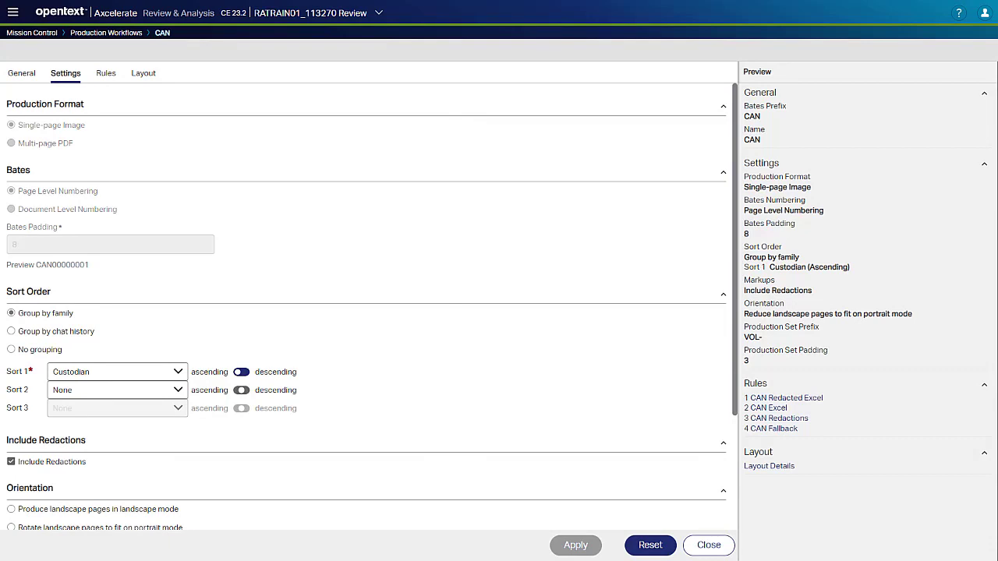
scroll(737, 407, down, 2)
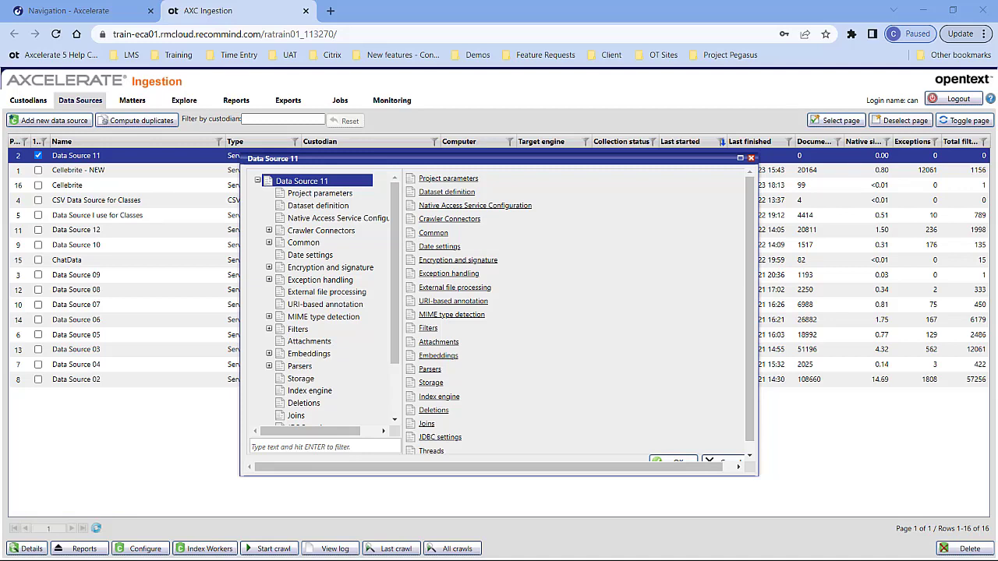
- Under Encryption and signature > Passwords, add two archive entries with pasted network-share ZIP paths
click(269, 268)
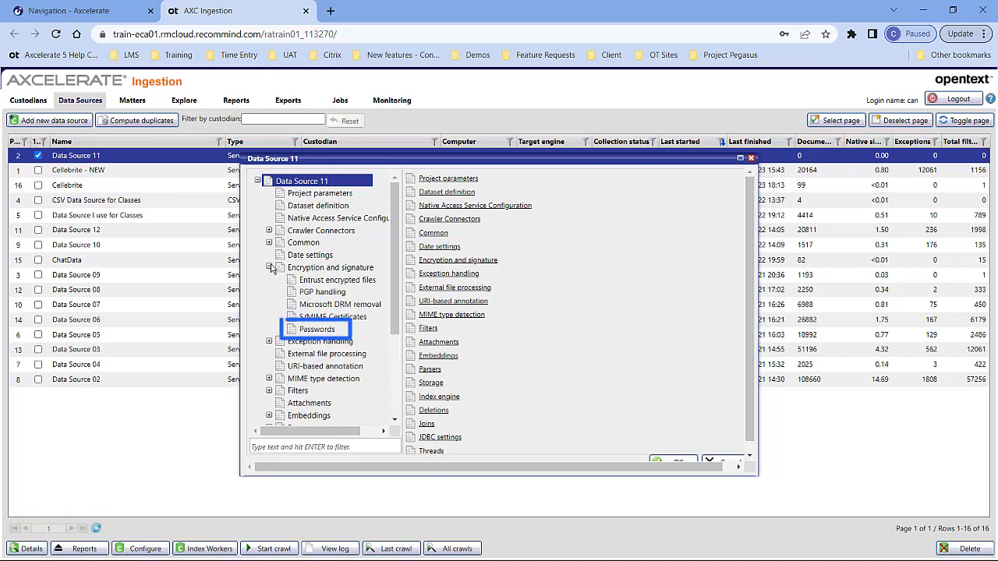
click(324, 330)
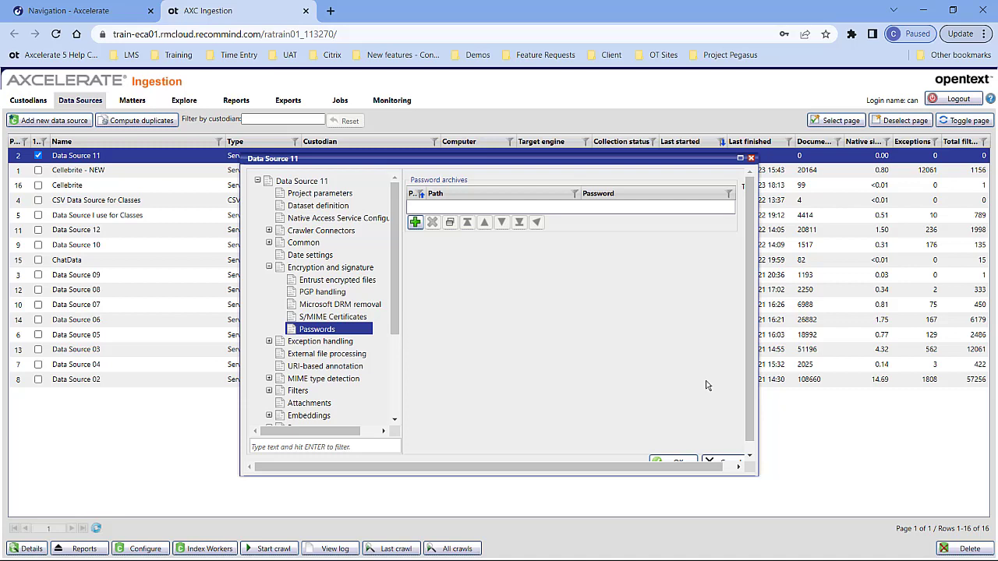
click(415, 223)
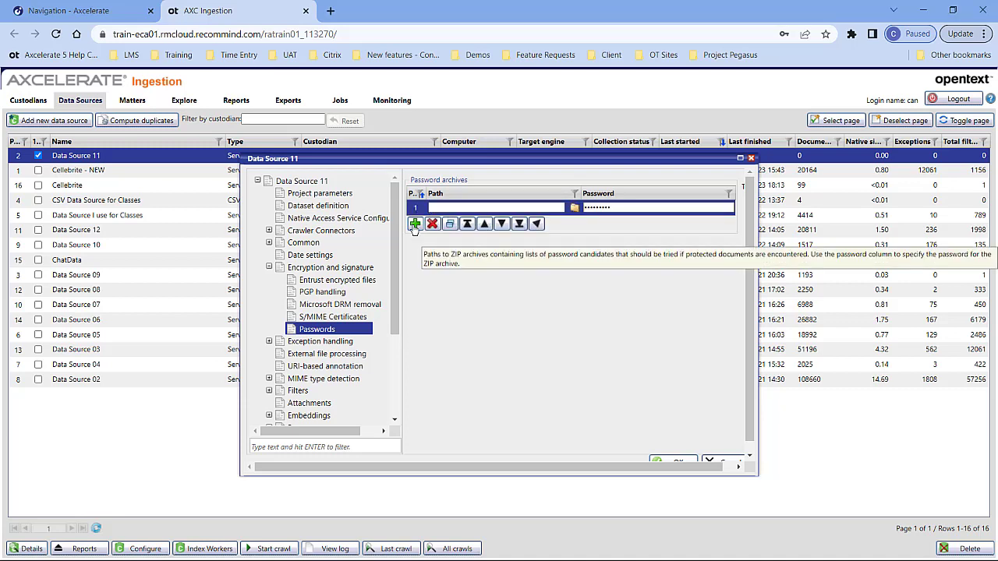
key(ctrl+v)
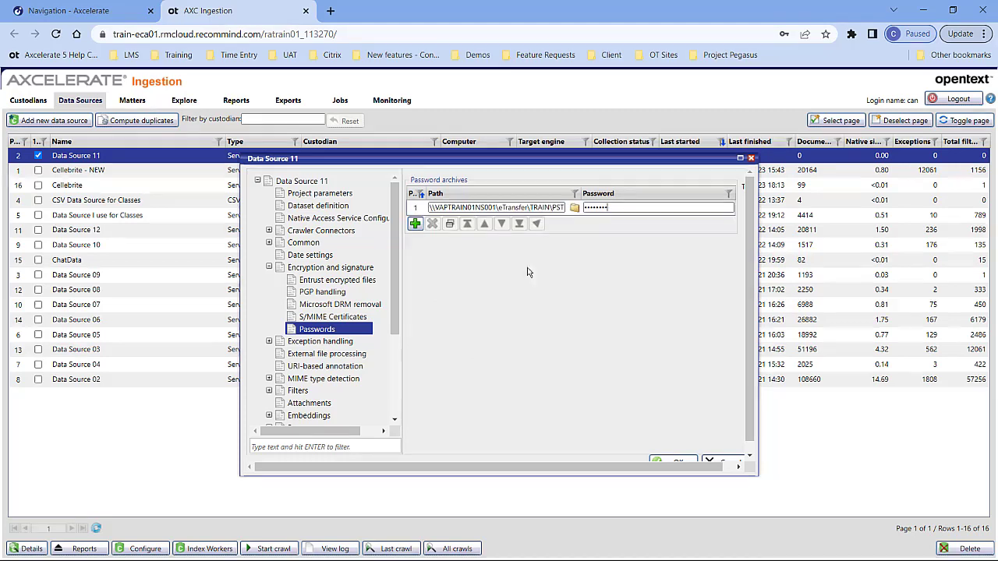
click(414, 224)
text(\\VAPTRAIN01NS001\eTransfer\TRAIN\PST\jeff_dasovich)
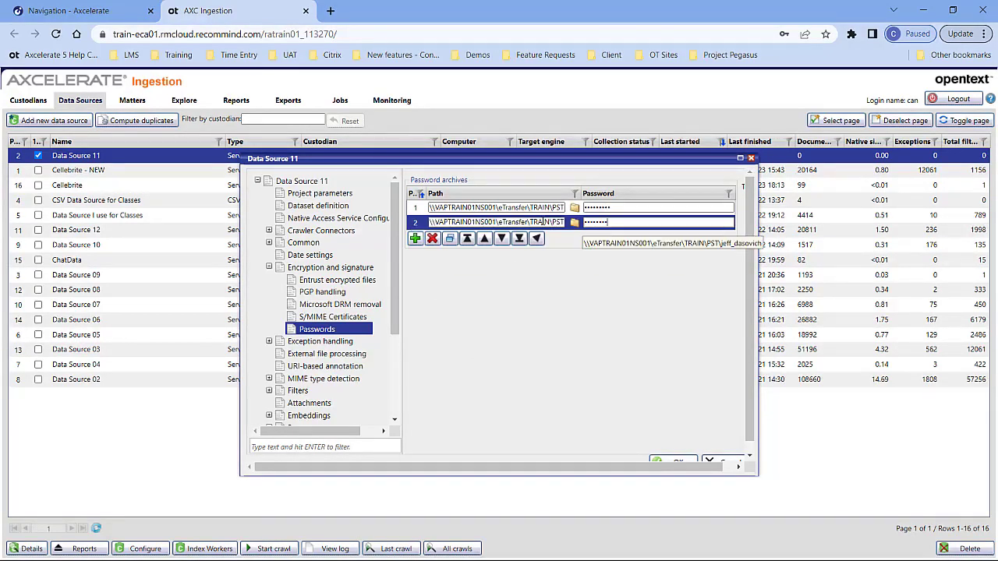